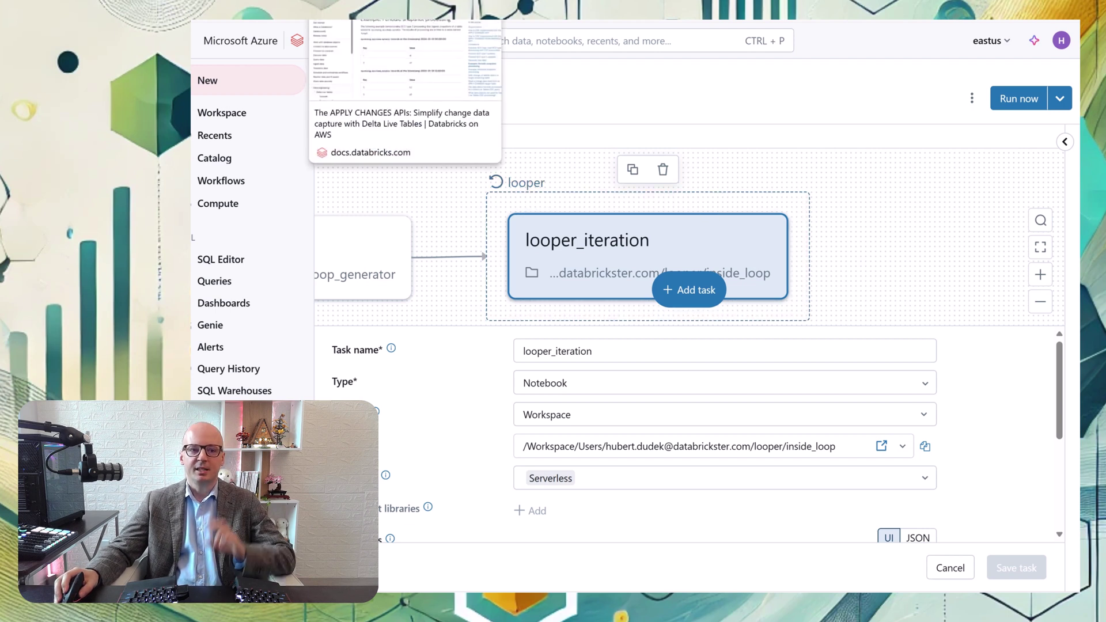
- Switch to the Databricks documentation and examine the periodic snapshot processing example with its apply_changes_from_snapshot code and target table
{"action": "key", "text": "ctrl+Tab"}
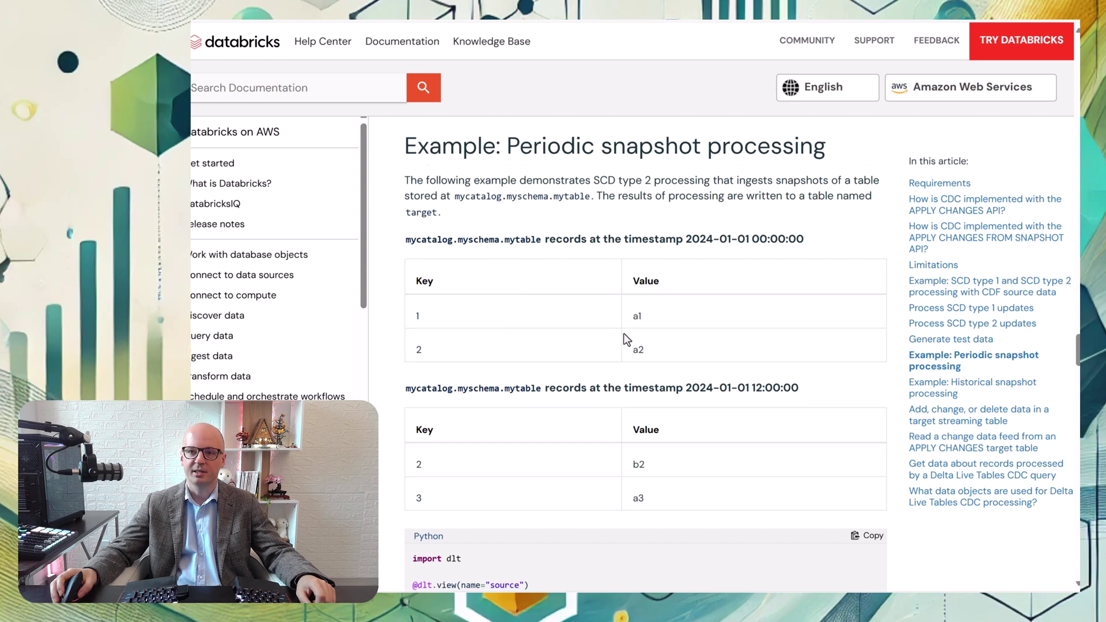
{"action": "scroll", "coordinate": [623, 334], "scroll_direction": "down", "scroll_amount": 6}
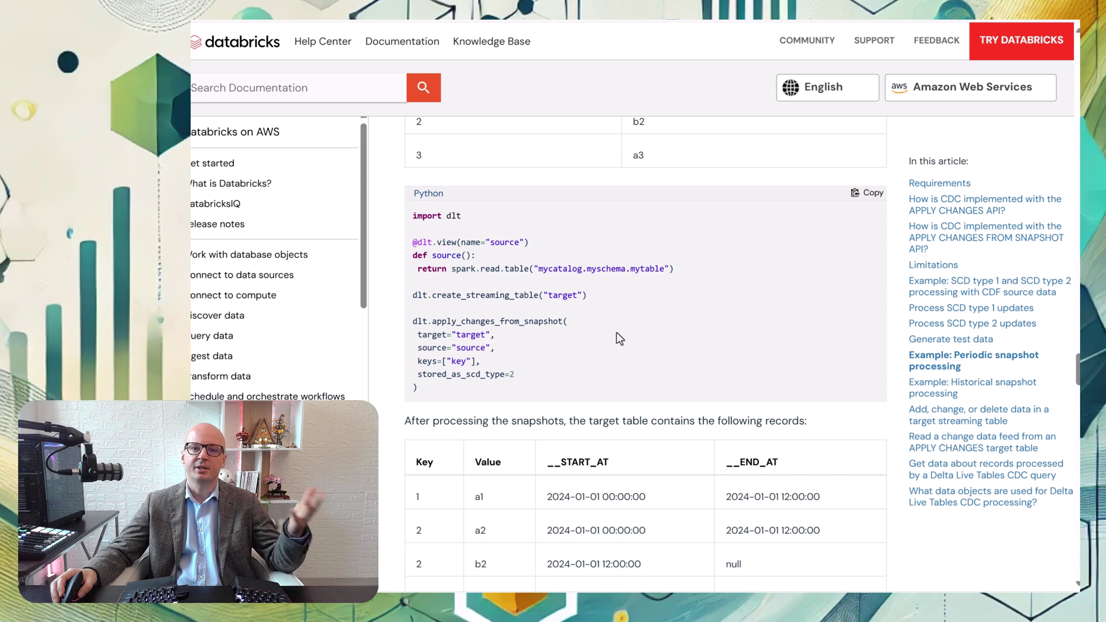
{"action": "scroll", "coordinate": [596, 343], "scroll_direction": "down", "scroll_amount": 1}
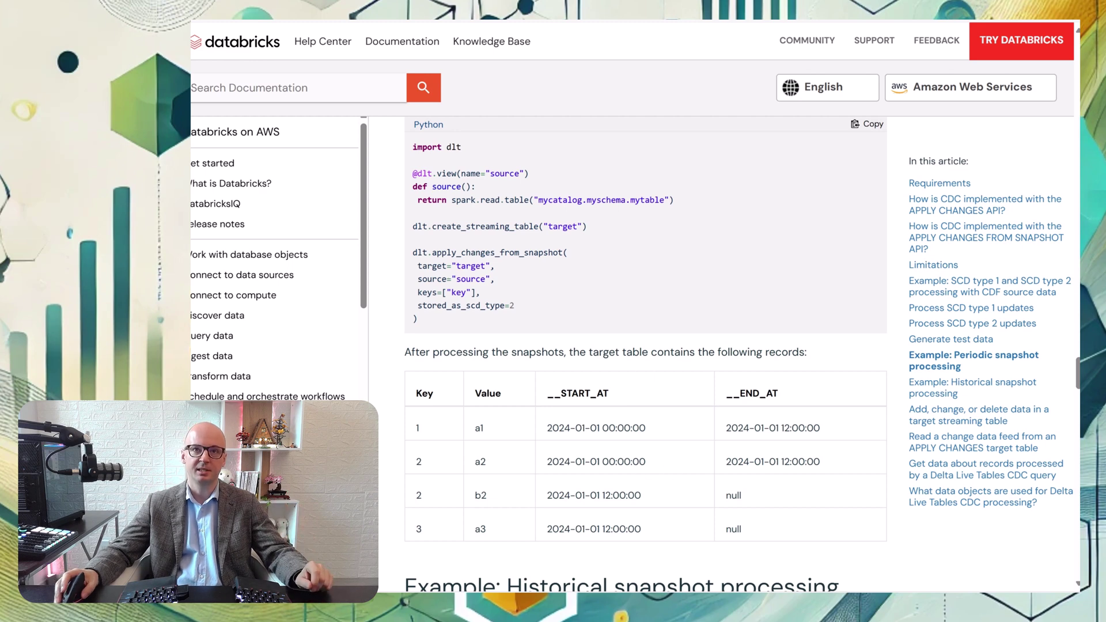
- Open the dlt clusterBy notebook and examine the cluster_by setting in the transactions_incremental table definition
{"action": "left_click", "coordinate": [421, 17]}
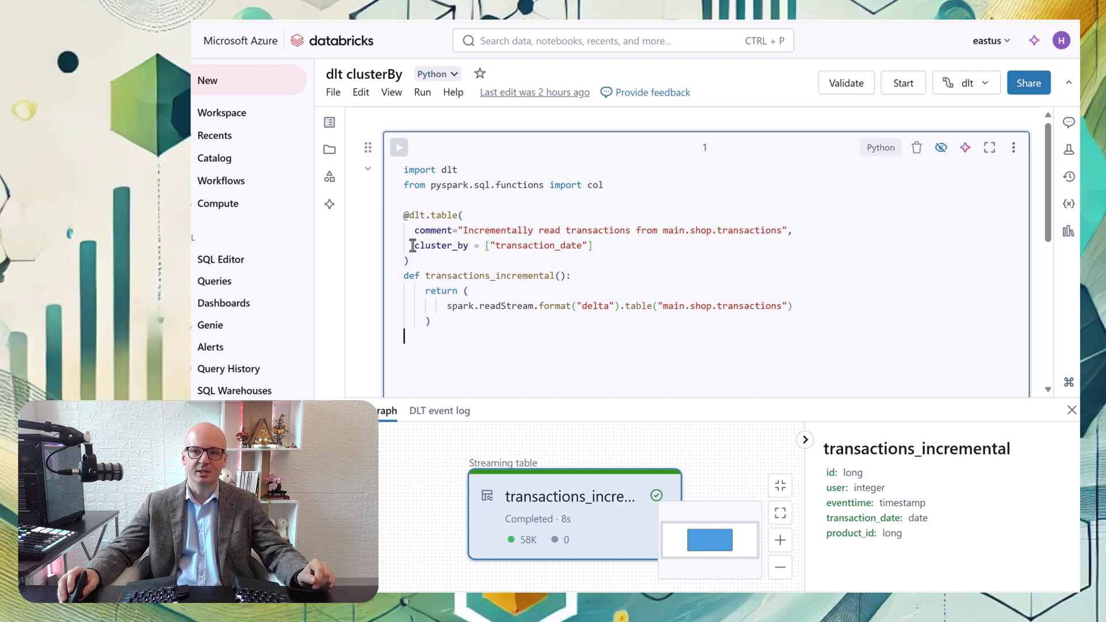
{"action": "left_click_drag", "start_coordinate": [412, 246], "coordinate": [592, 245]}
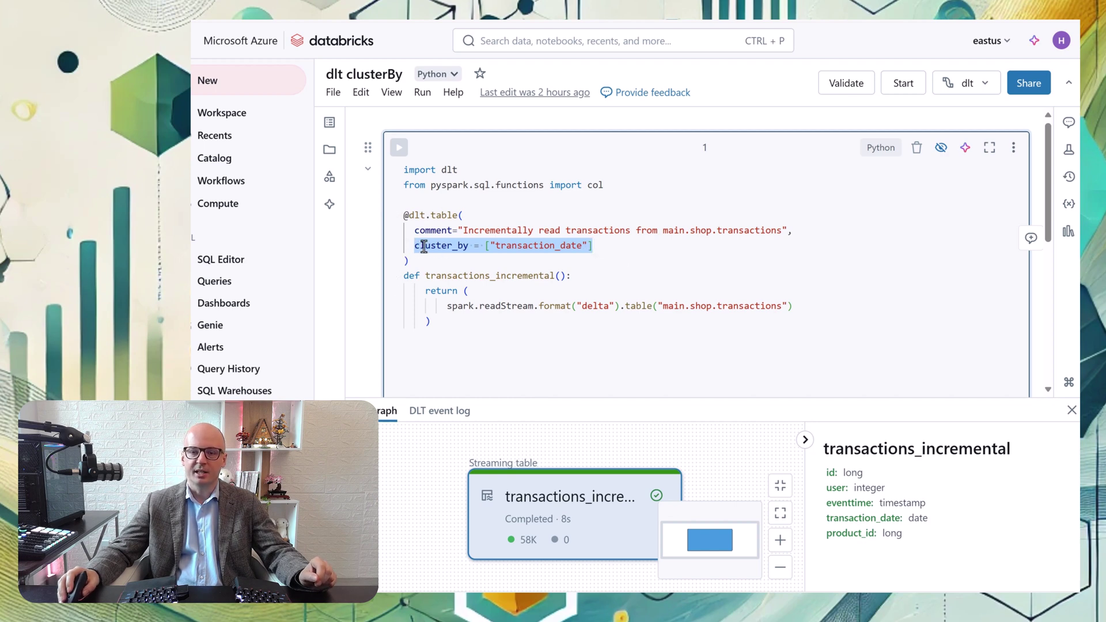
{"action": "left_click", "coordinate": [597, 246]}
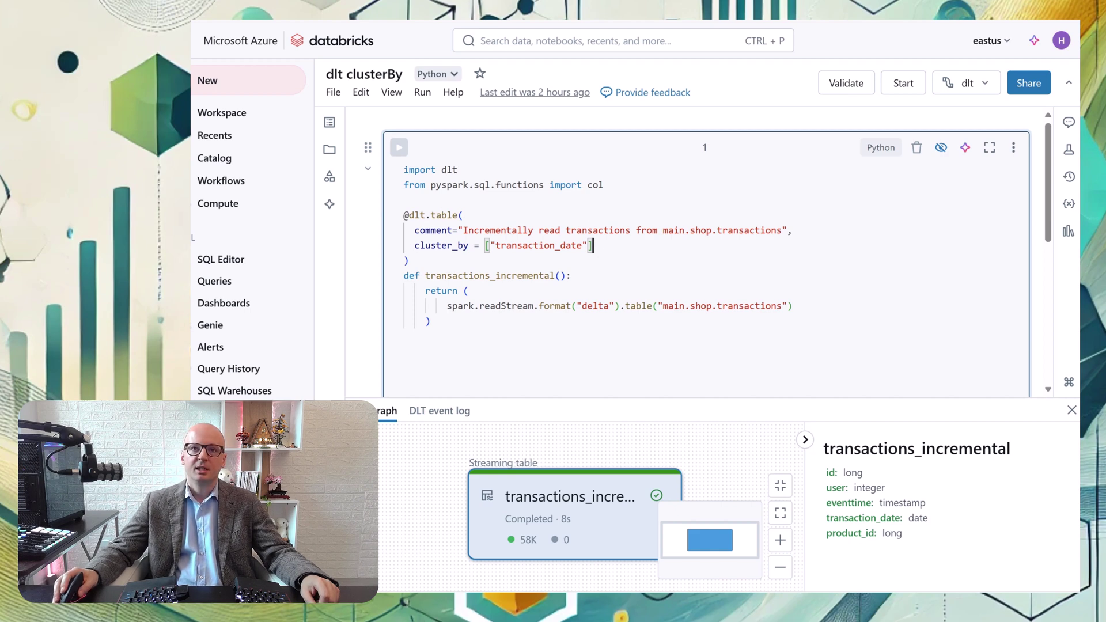
- Try the Time series and Snapshot profile types in a new quality monitor for main.shop.transactions, and cancel its creation
{"action": "left_click", "coordinate": [490, 12]}
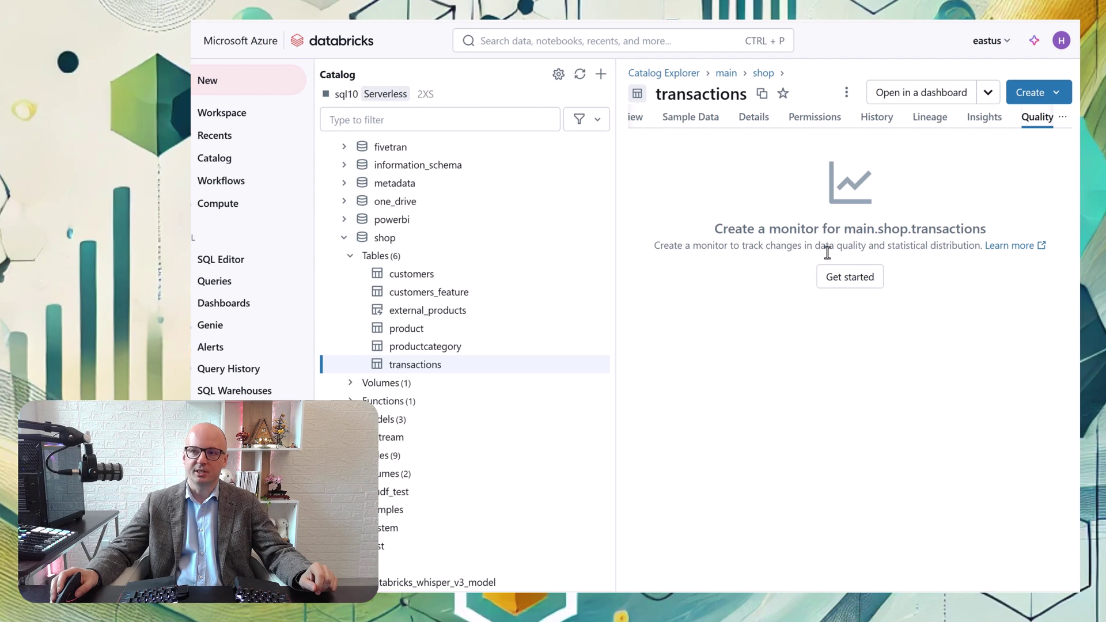
{"action": "left_click", "coordinate": [841, 286]}
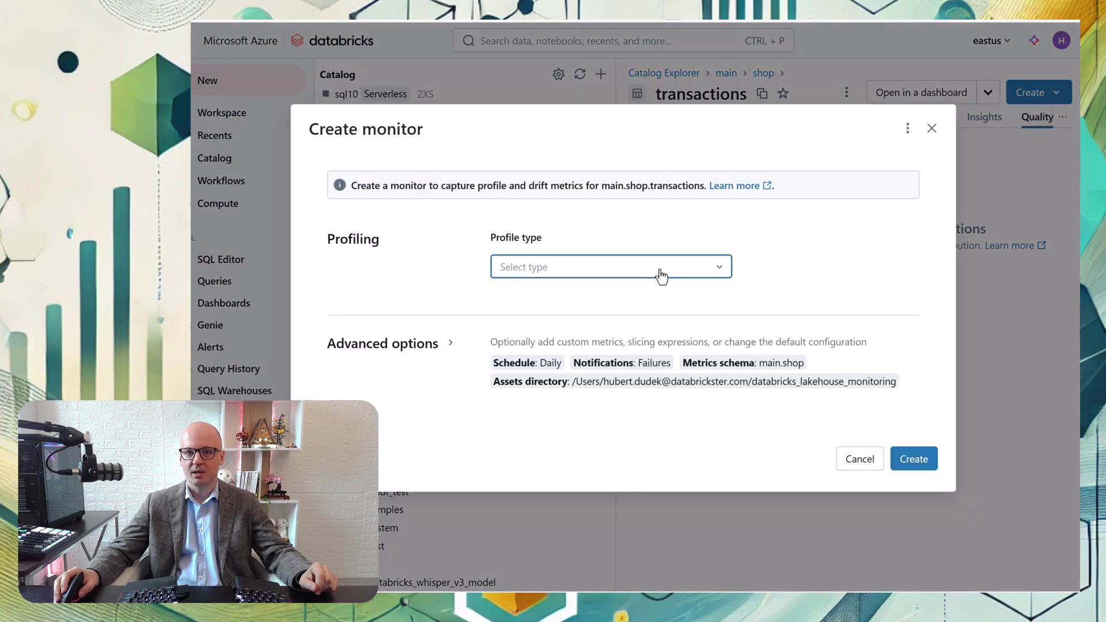
{"action": "left_click", "coordinate": [661, 275]}
{"action": "left_click", "coordinate": [571, 311]}
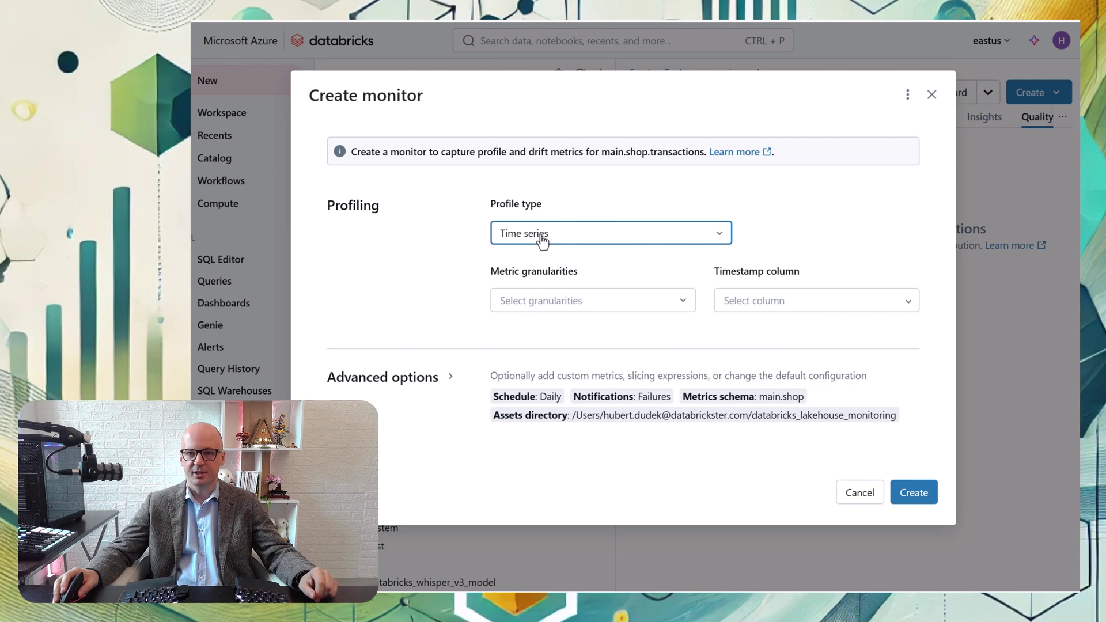
{"action": "left_click", "coordinate": [564, 310]}
{"action": "left_click", "coordinate": [575, 248]}
{"action": "left_click", "coordinate": [574, 247]}
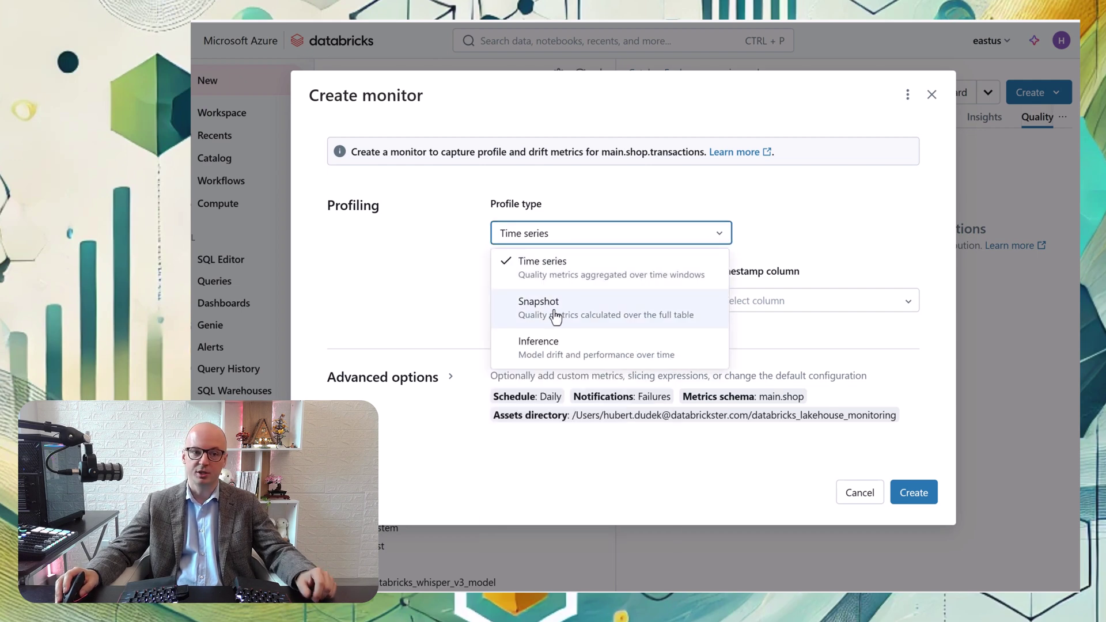
{"action": "left_click", "coordinate": [557, 314]}
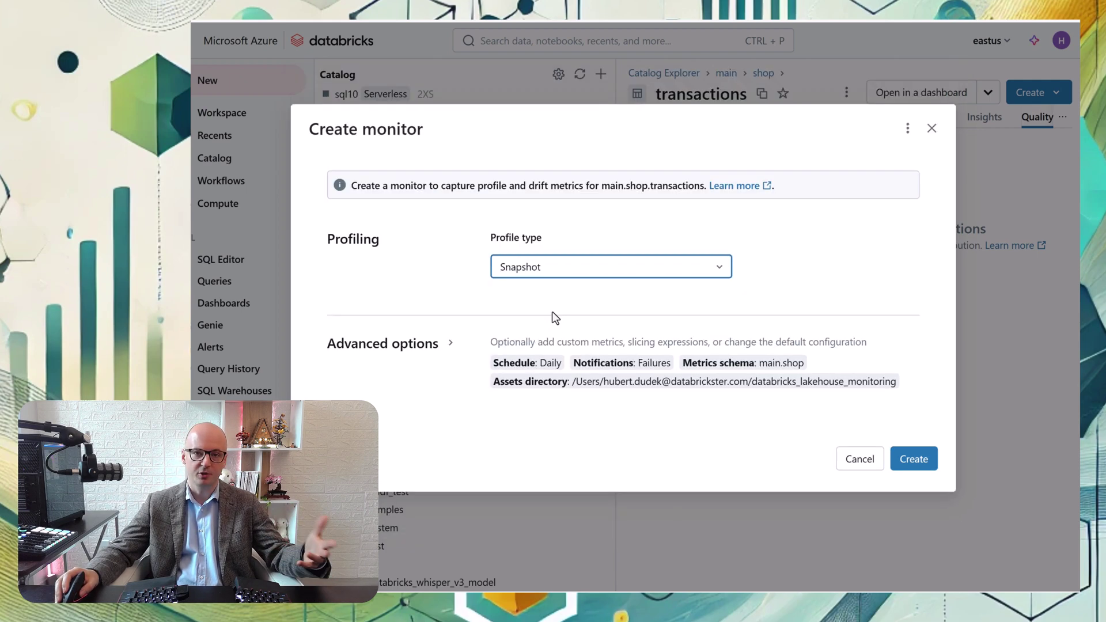
{"action": "left_click", "coordinate": [857, 464]}
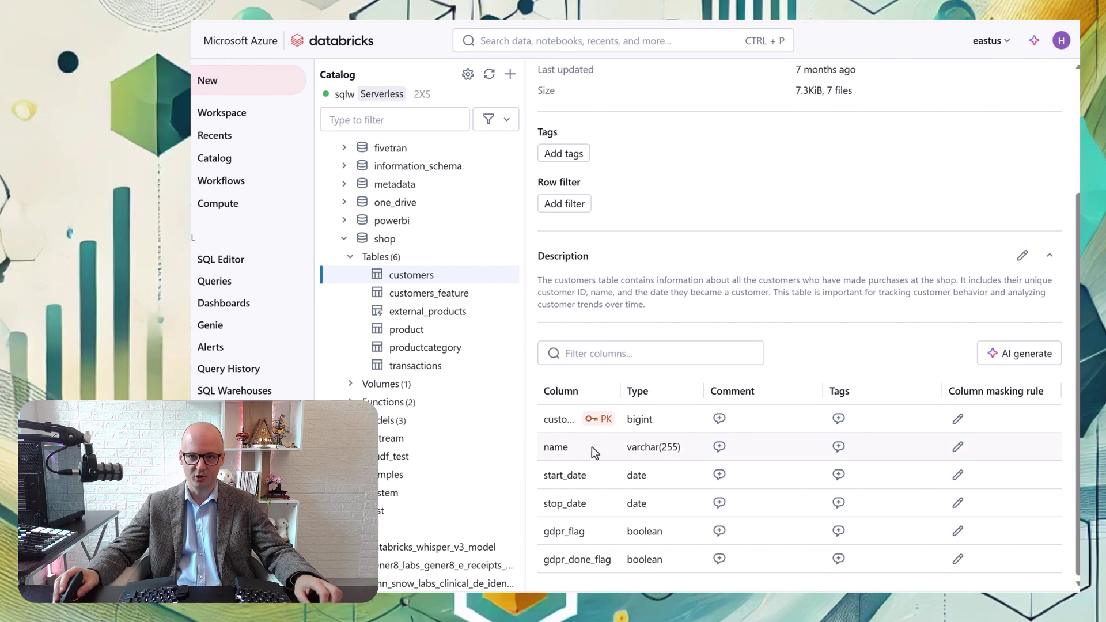
- Apply mask_function from the main.shop schema as the column mask on the customers table's name column
{"action": "left_click", "coordinate": [958, 448]}
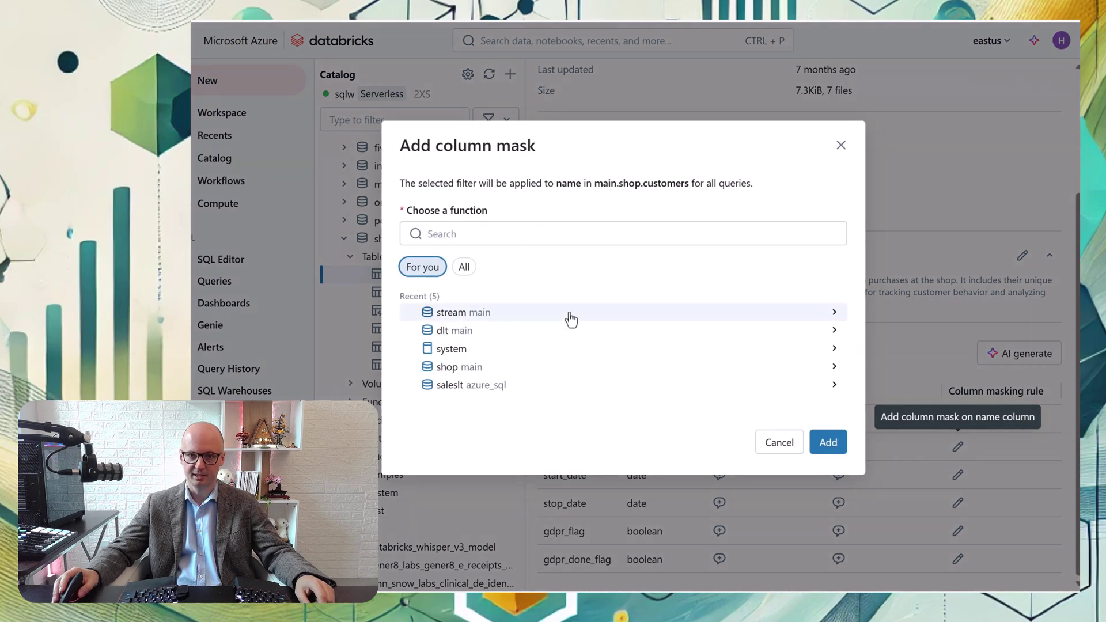
{"action": "left_click", "coordinate": [476, 374]}
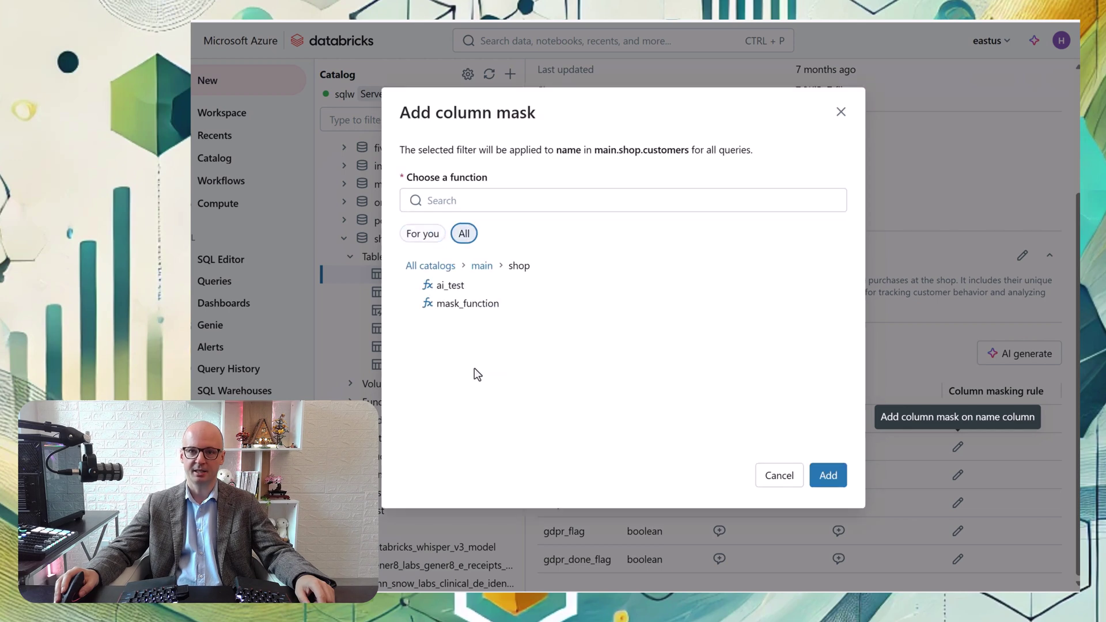
{"action": "left_click", "coordinate": [486, 307]}
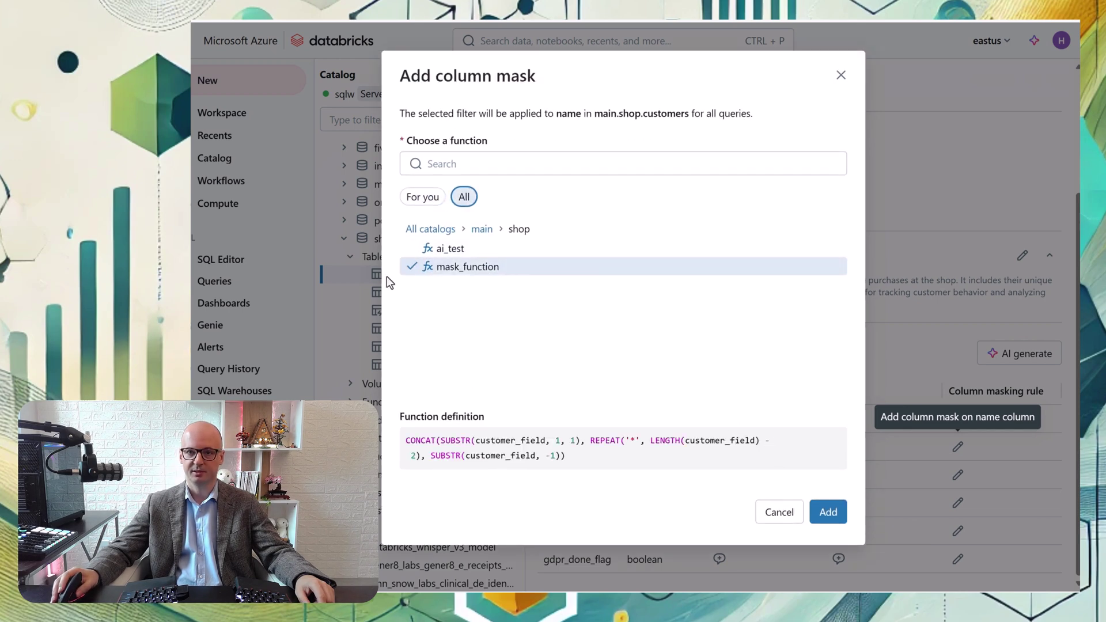
{"action": "left_click", "coordinate": [834, 519]}
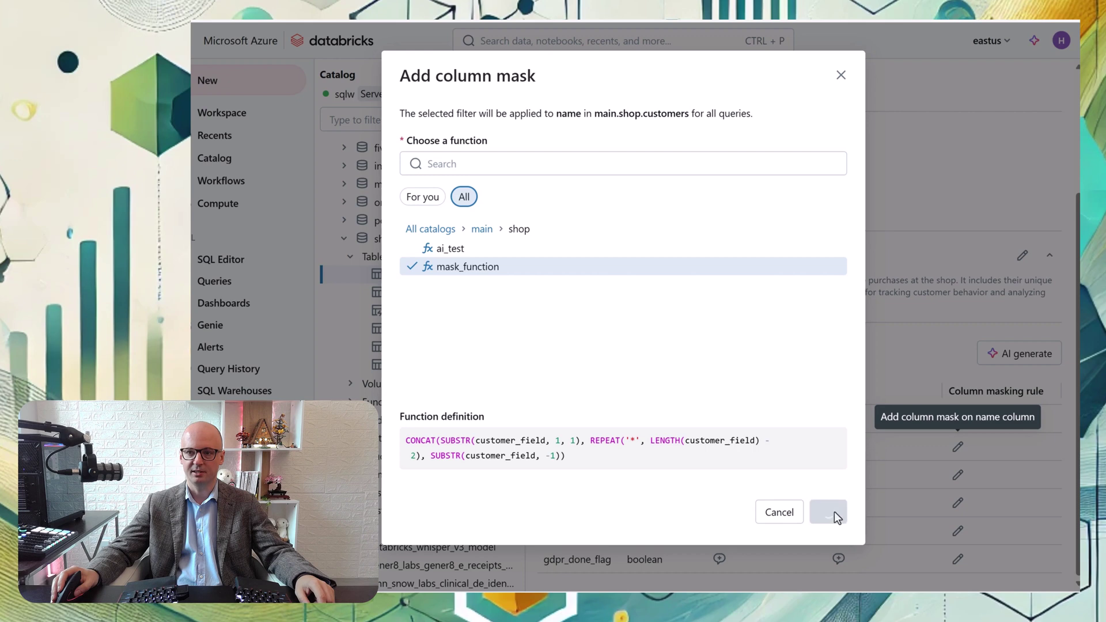
{"action": "scroll", "coordinate": [803, 327], "scroll_direction": "down", "scroll_amount": 3}
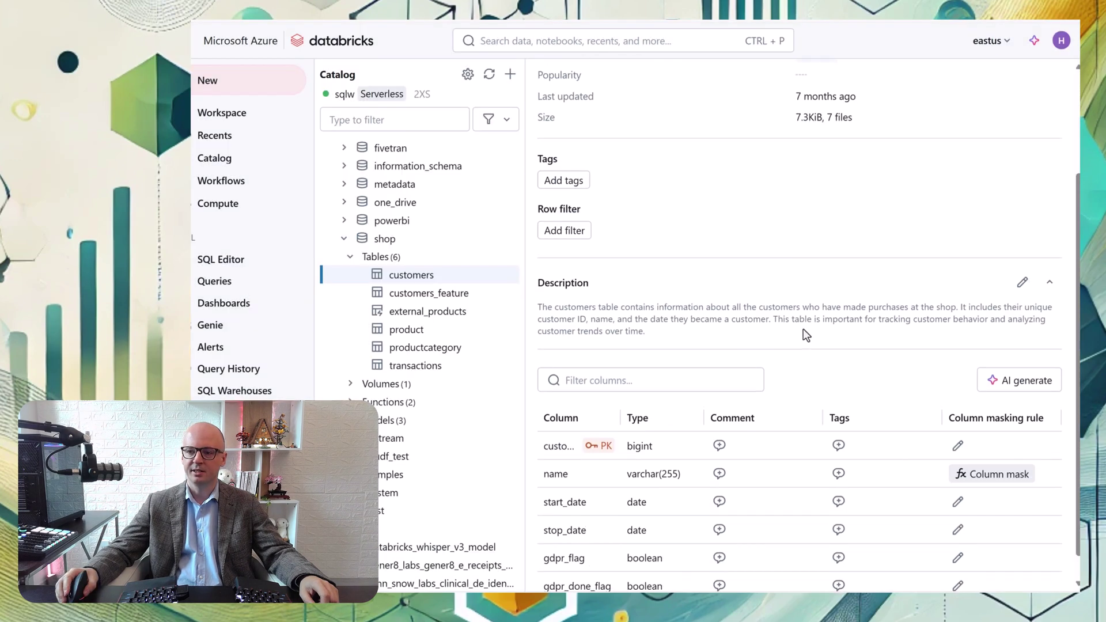
{"action": "scroll", "coordinate": [800, 333], "scroll_direction": "down", "scroll_amount": 1}
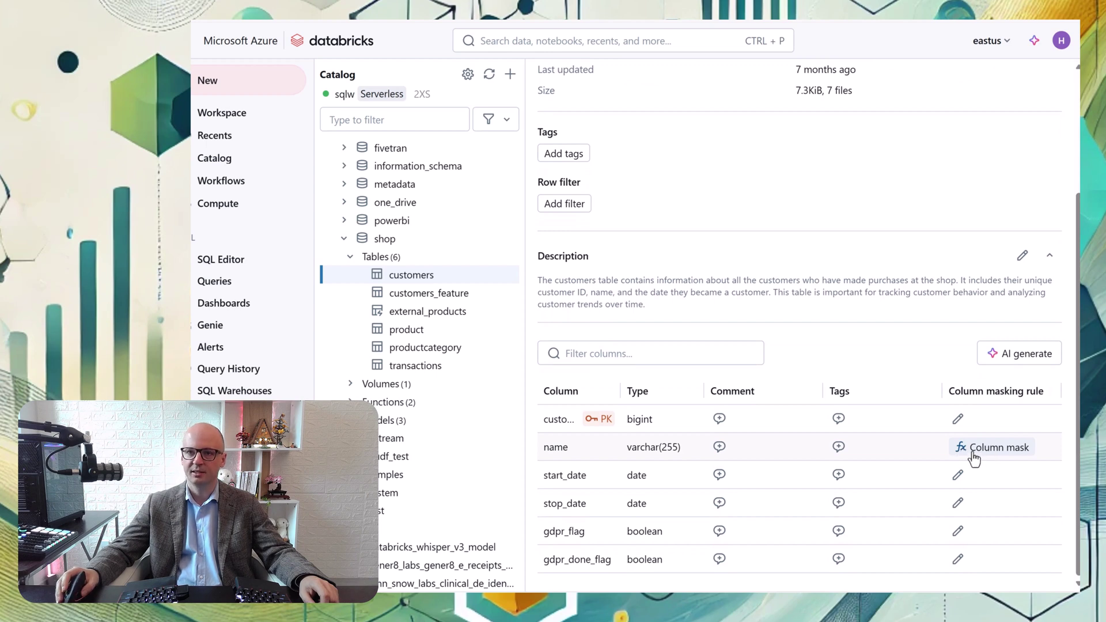
{"action": "scroll", "coordinate": [763, 375], "scroll_direction": "up", "scroll_amount": 3}
{"action": "left_click", "coordinate": [620, 122]}
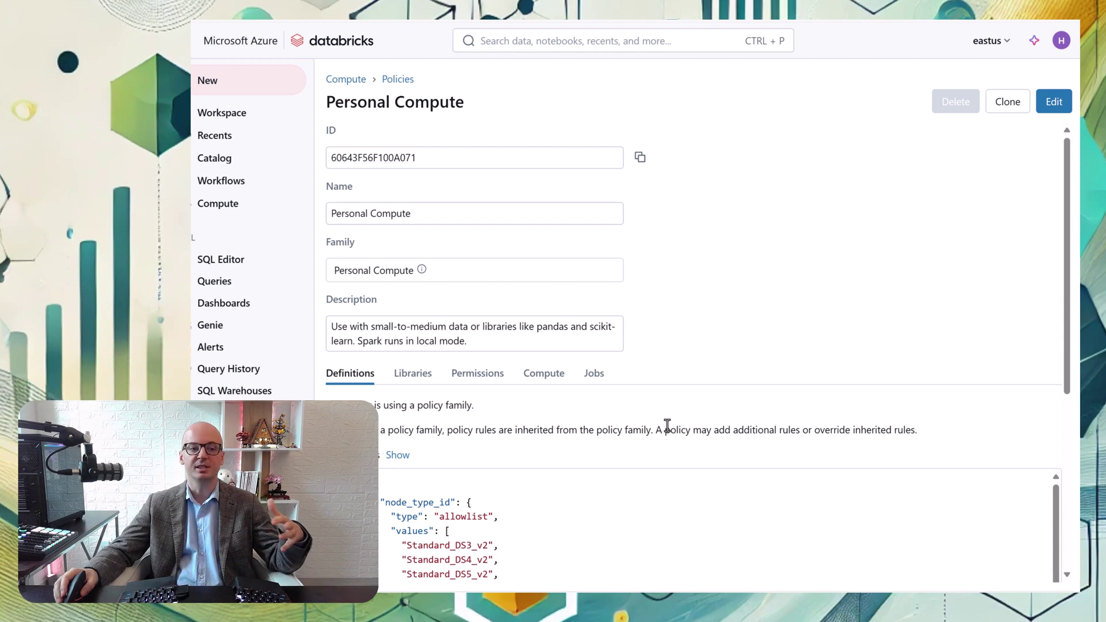
- Examine the Personal Compute policy's definition and its overrides, and close the overrides
{"action": "scroll", "coordinate": [655, 379], "scroll_direction": "down", "scroll_amount": 1}
{"action": "scroll", "coordinate": [655, 379], "scroll_direction": "down", "scroll_amount": 2}
{"action": "scroll", "coordinate": [649, 375], "scroll_direction": "up", "scroll_amount": 3}
{"action": "scroll", "coordinate": [438, 346], "scroll_direction": "down", "scroll_amount": 2}
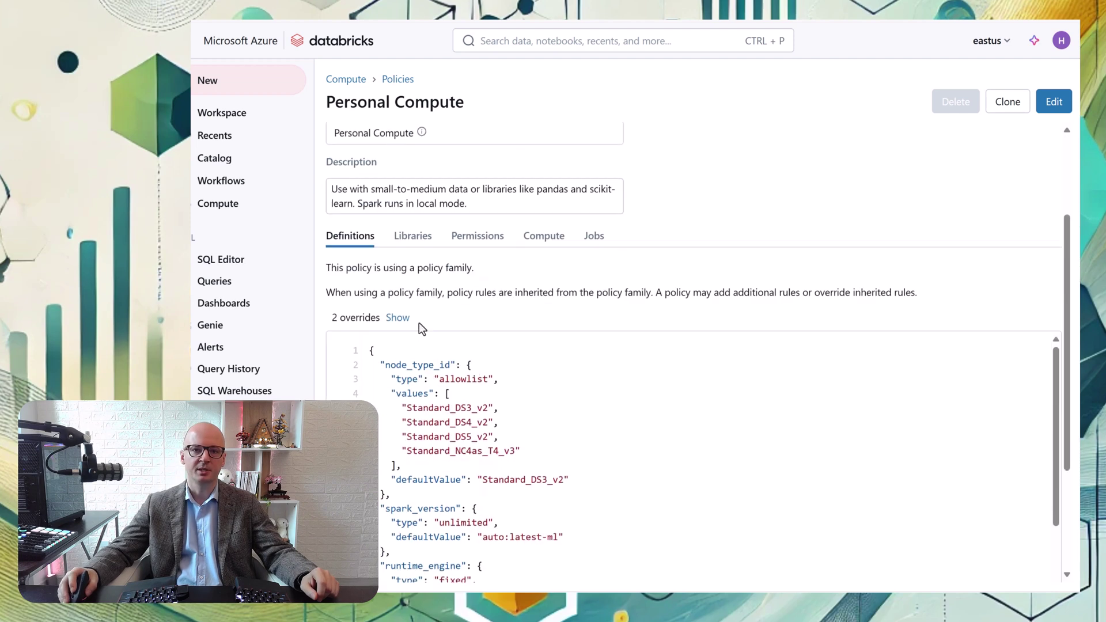
{"action": "left_click", "coordinate": [398, 318]}
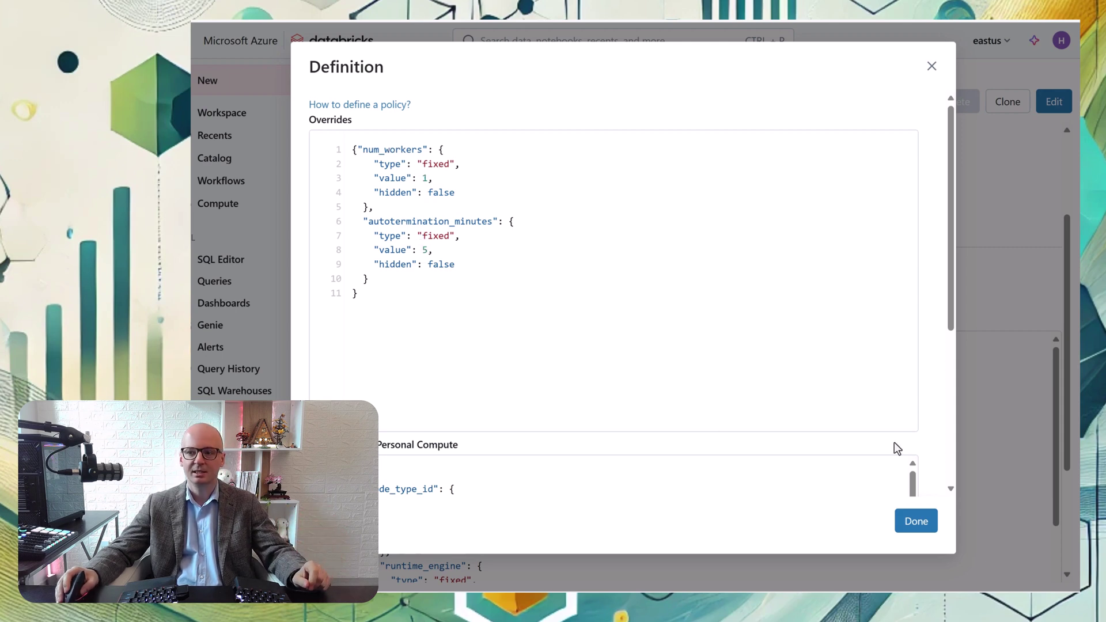
{"action": "left_click", "coordinate": [921, 519]}
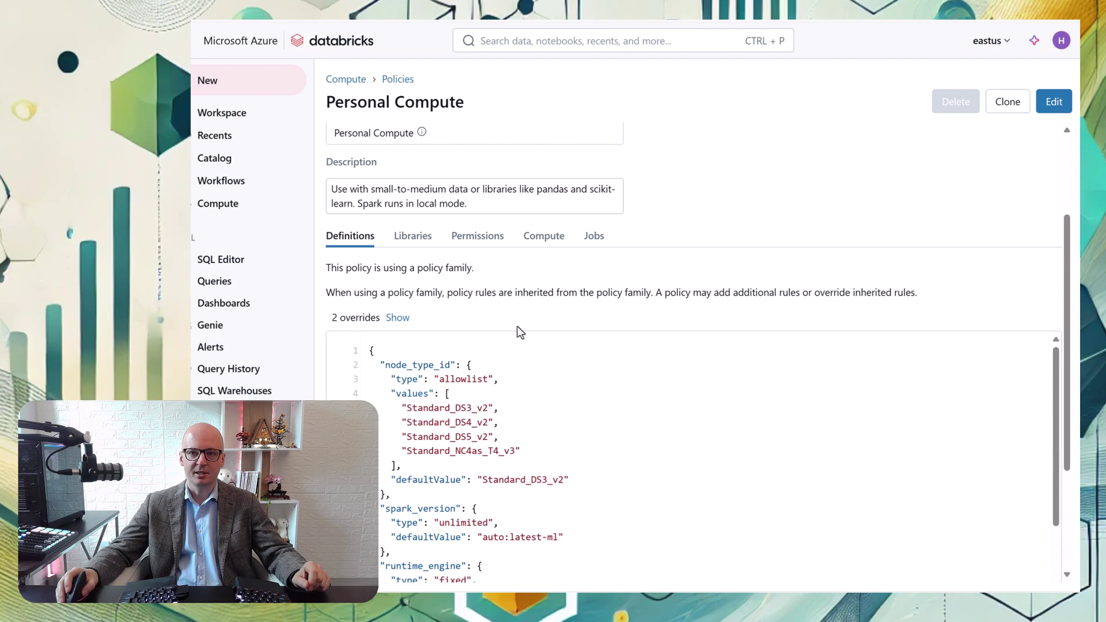
- Start the compliance fix for the non-compliant cluster governed by the Personal Compute policy
{"action": "left_click", "coordinate": [545, 242]}
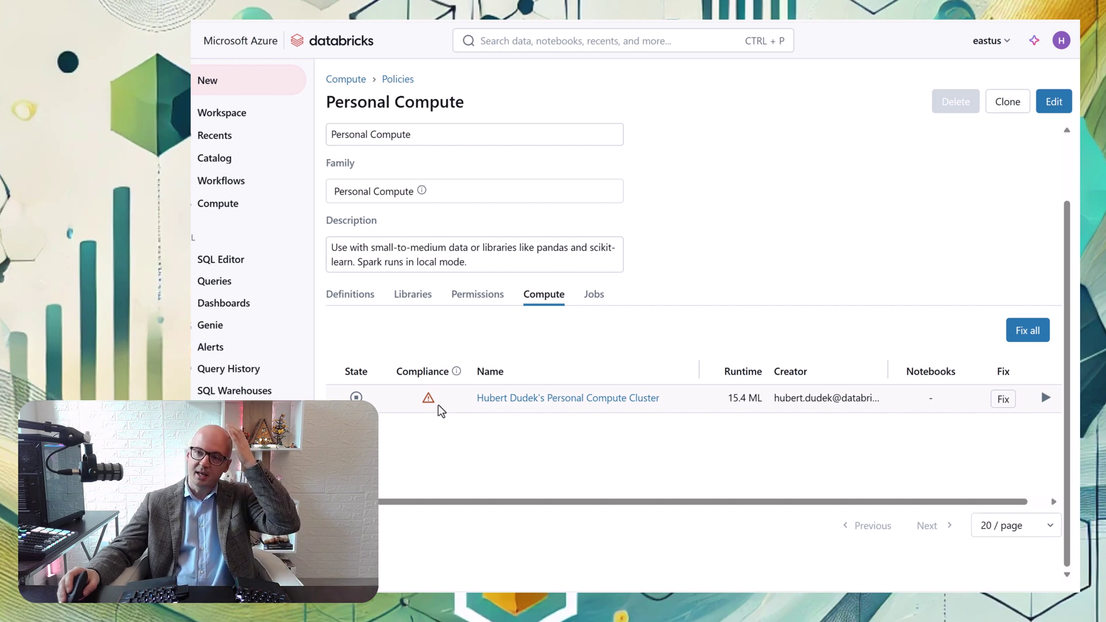
{"action": "left_click", "coordinate": [1004, 400]}
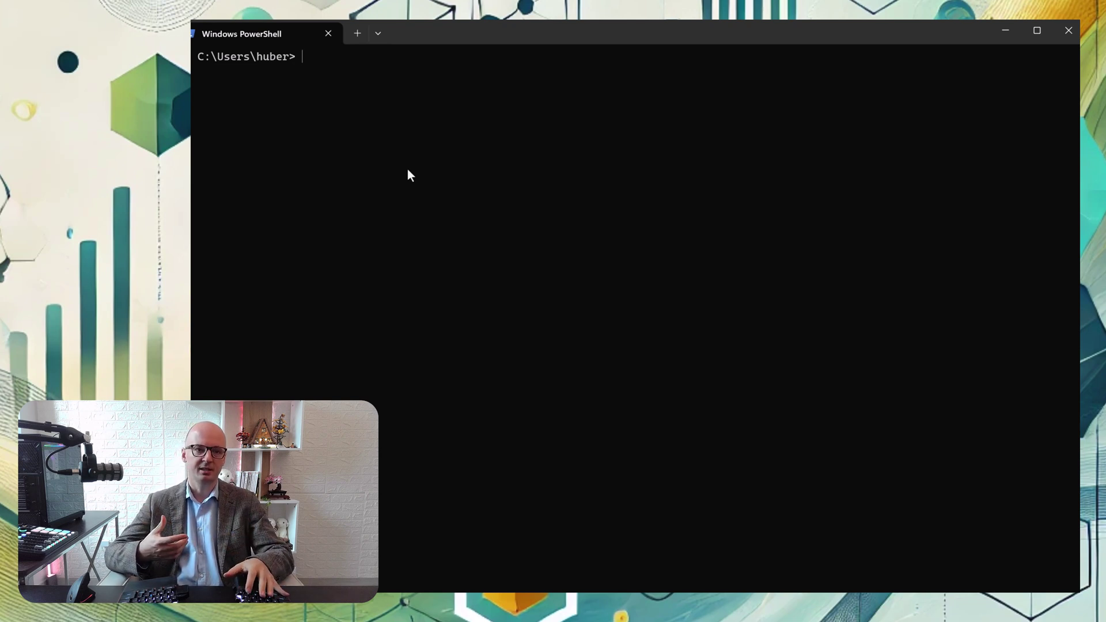
- Run "databricks policy-compliance-for-clusters list-compliance 60643F56F100A071" in PowerShell to check the policy's clusters
{"action": "type", "text": "databricks policy-compliance-for-clusters list-compliance 60643F56F100A071"}
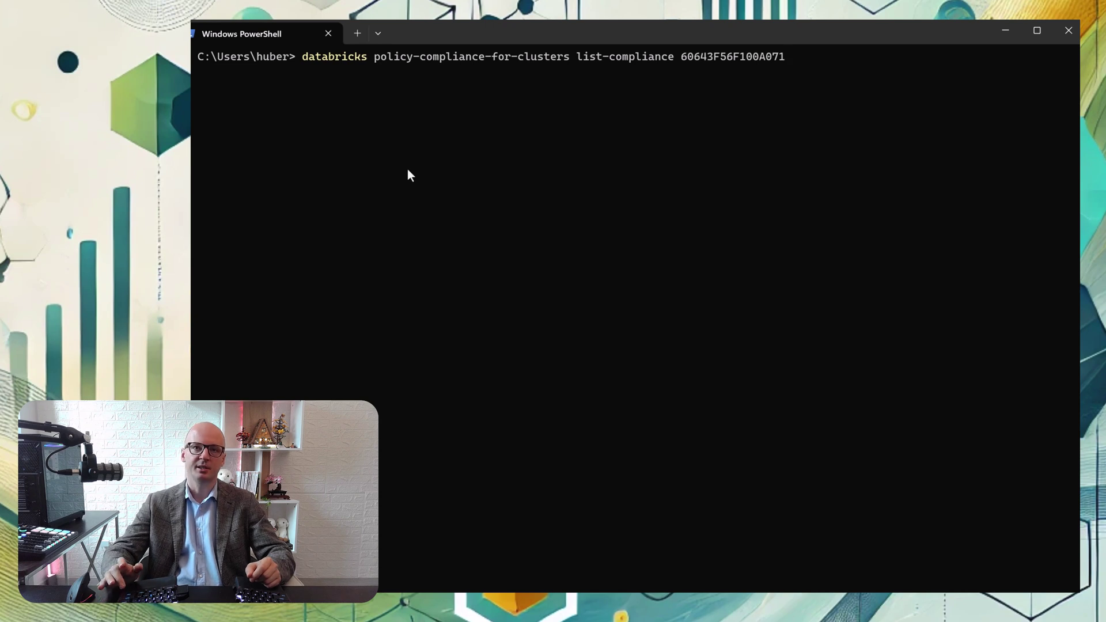
{"action": "key", "text": "Return"}
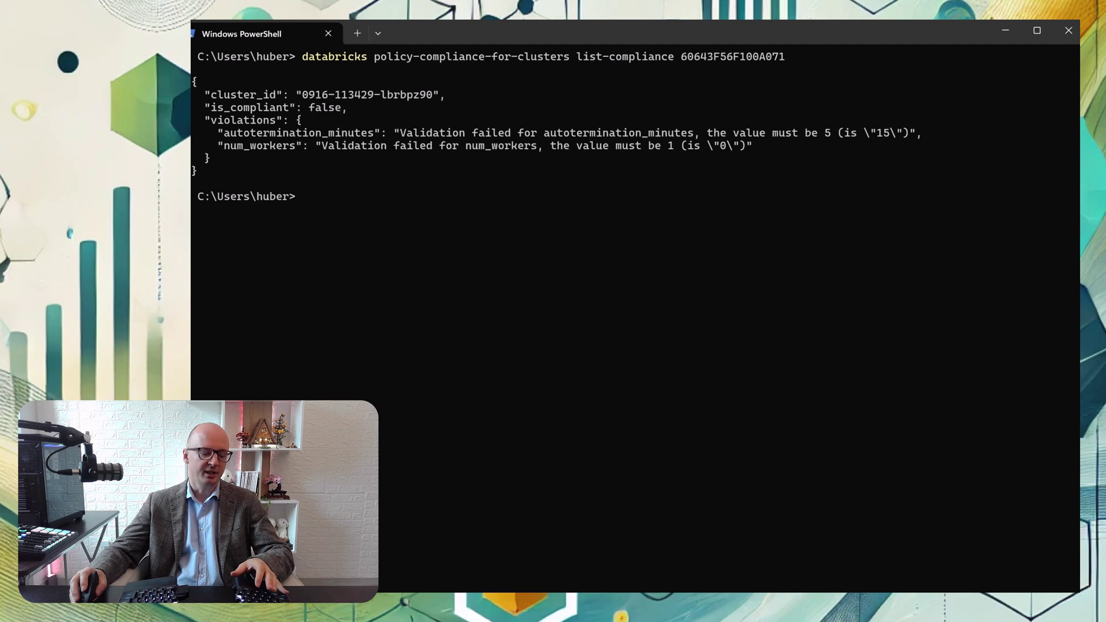
- Run "databricks resource-quotas list-quotas" and examine the quota counts and limits in the output
{"action": "type", "text": "databricks resource-quotas list-quotas"}
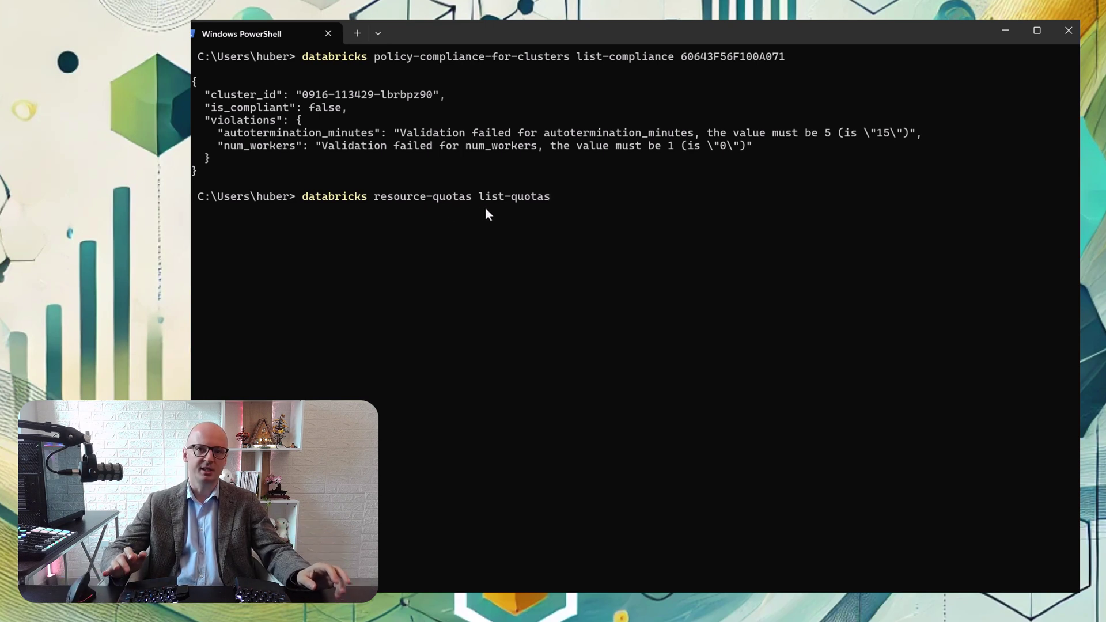
{"action": "key", "text": "Return"}
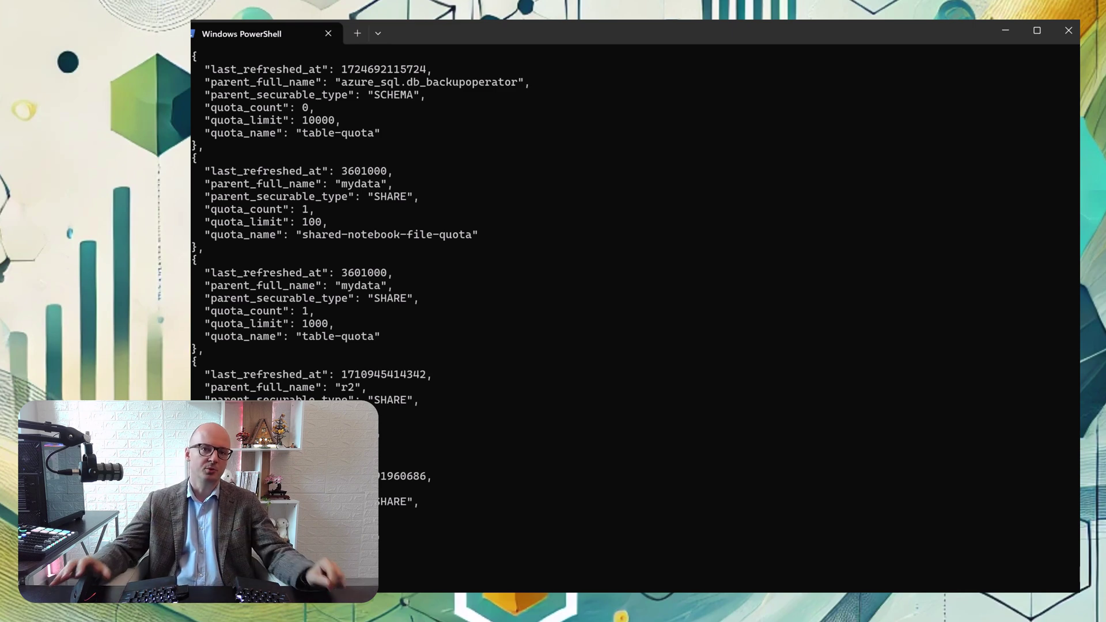
{"action": "scroll", "coordinate": [455, 422], "scroll_direction": "up", "scroll_amount": 8}
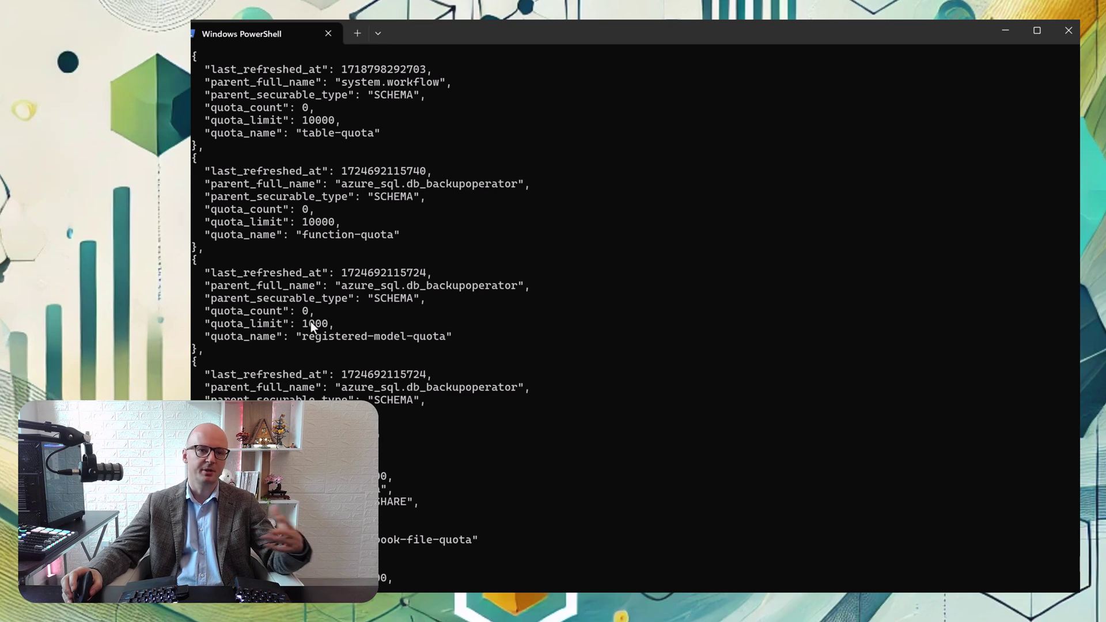
{"action": "scroll", "coordinate": [395, 352], "scroll_direction": "up", "scroll_amount": 2}
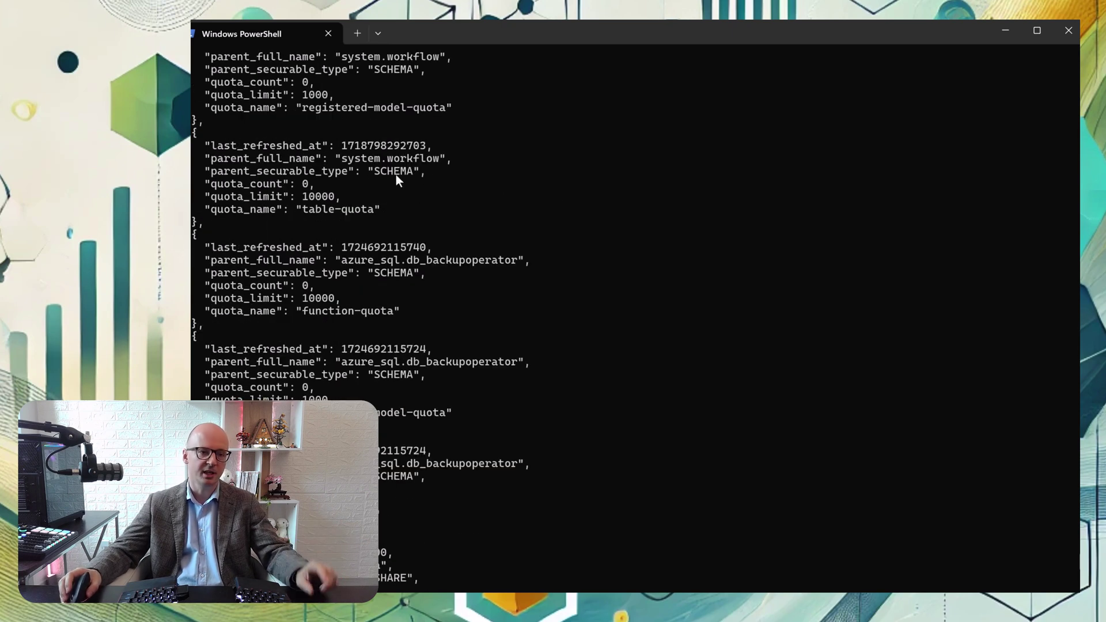
{"action": "scroll", "coordinate": [634, 317], "scroll_direction": "down", "scroll_amount": 7}
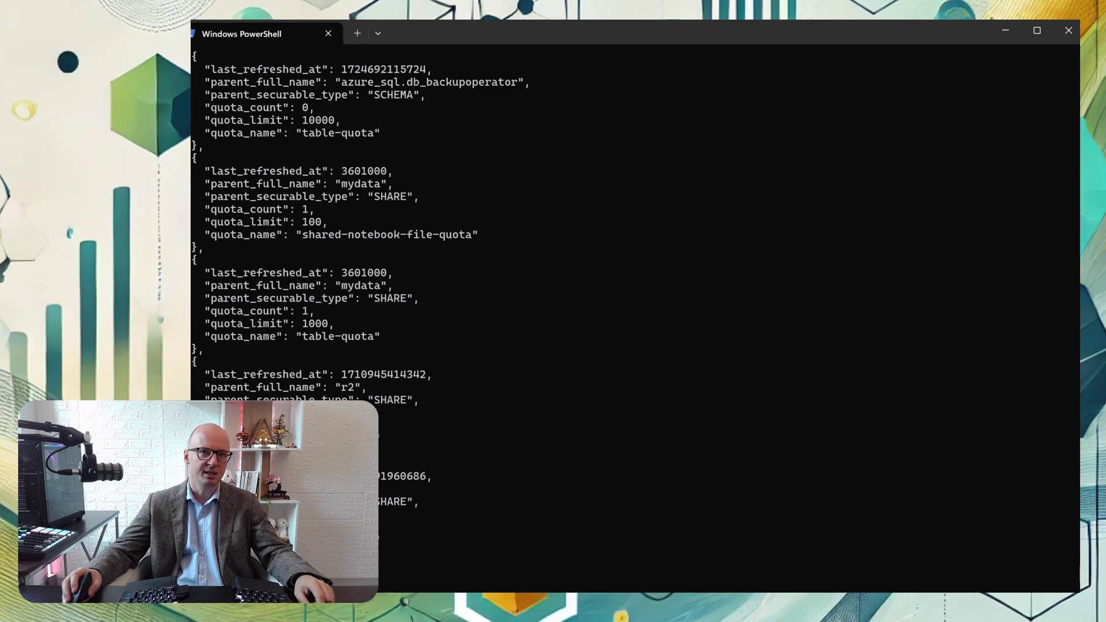
- Switch to the Databricks API reference and highlight the cluster fields in the partial cluster update's JSON request sample
{"action": "key", "text": "alt+Tab"}
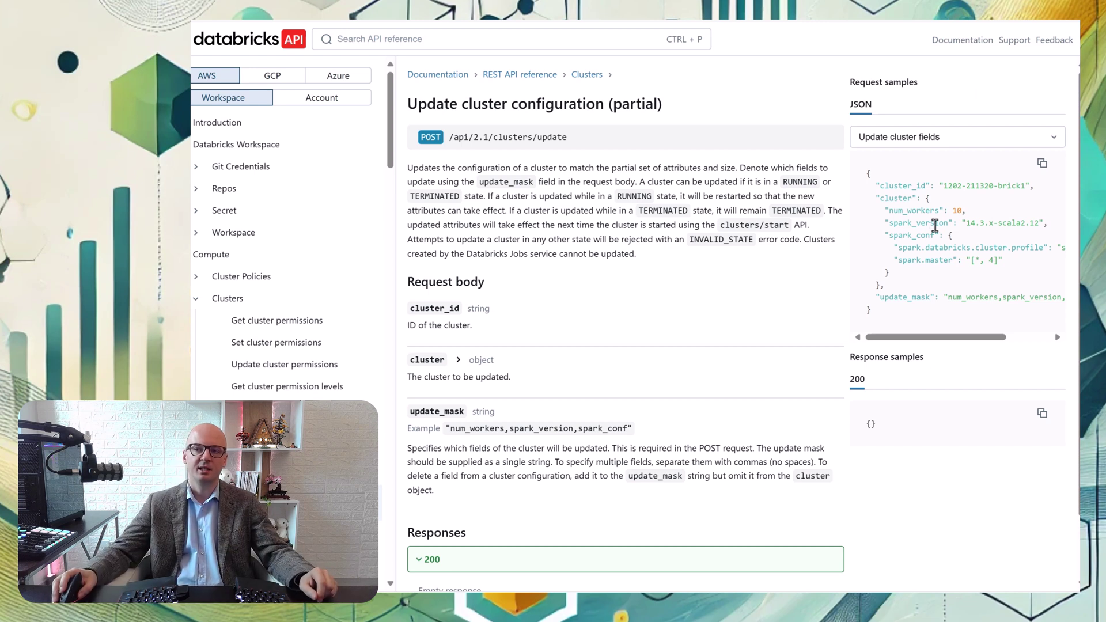
{"action": "left_click_drag", "start_coordinate": [885, 210], "coordinate": [938, 218]}
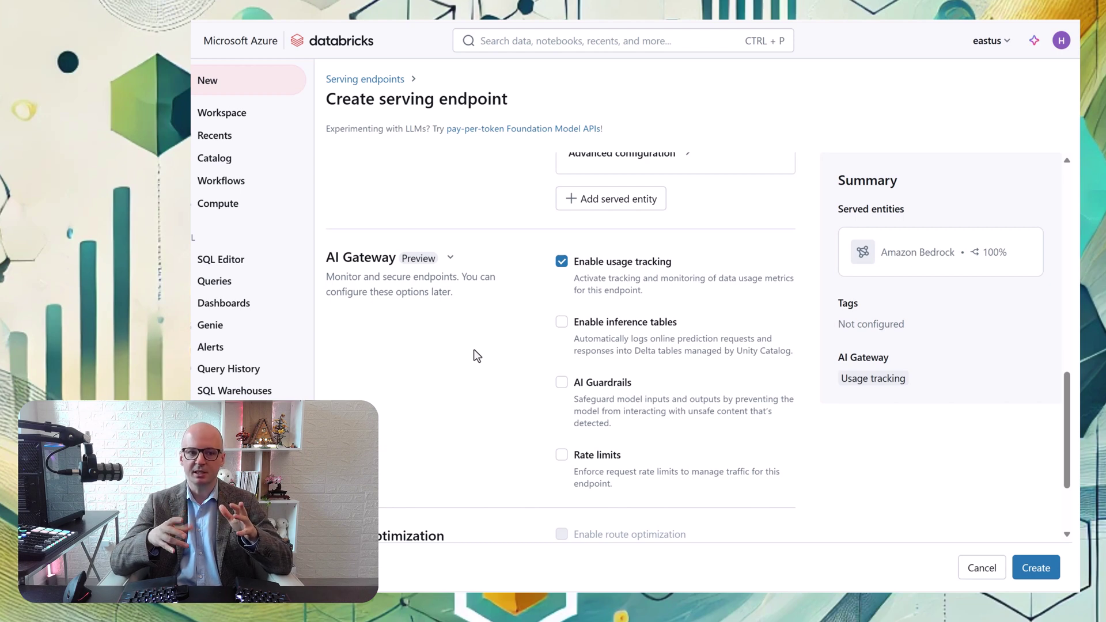
- Open the served entity selection and review the available external model providers, leaving the Amazon Bedrock entity as configured
{"action": "scroll", "coordinate": [610, 236], "scroll_direction": "up", "scroll_amount": 1}
{"action": "scroll", "coordinate": [634, 236], "scroll_direction": "up", "scroll_amount": 10}
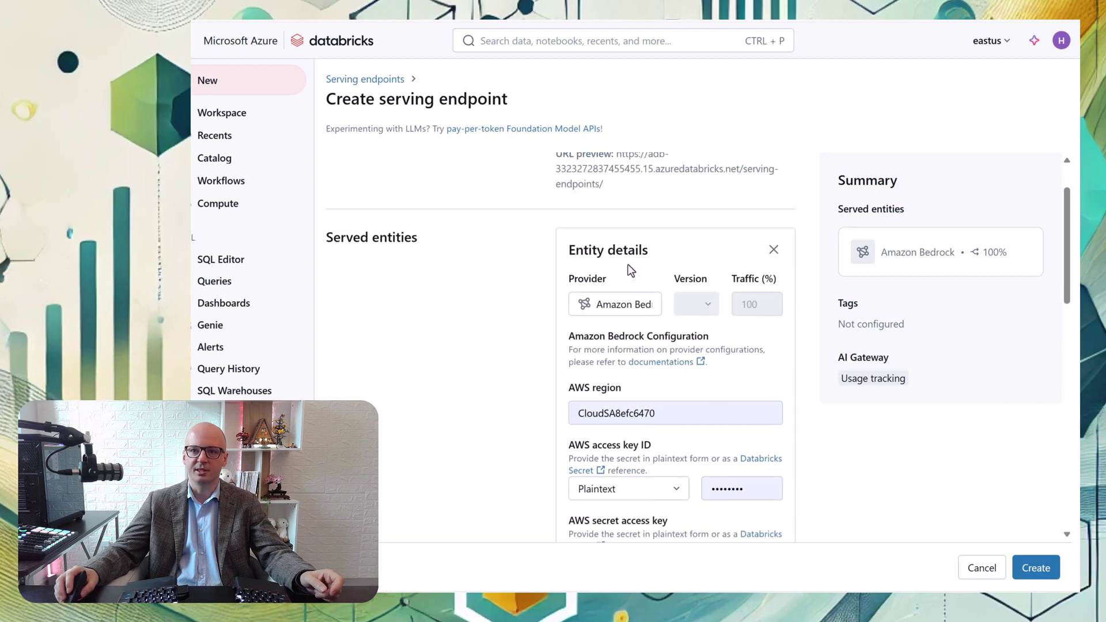
{"action": "left_click", "coordinate": [636, 306]}
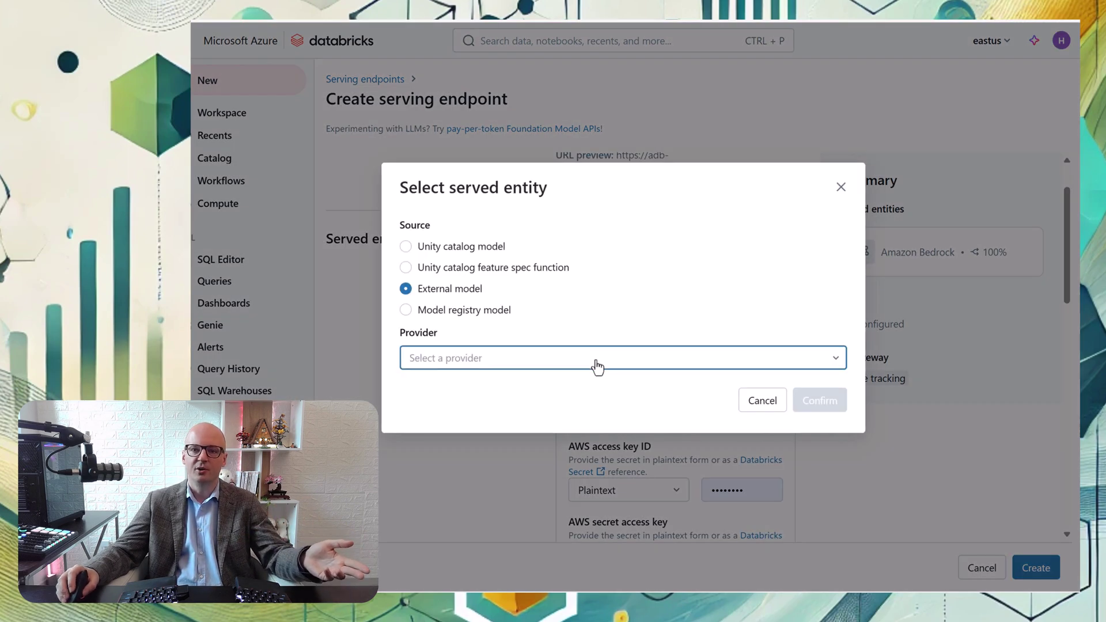
{"action": "left_click", "coordinate": [596, 364]}
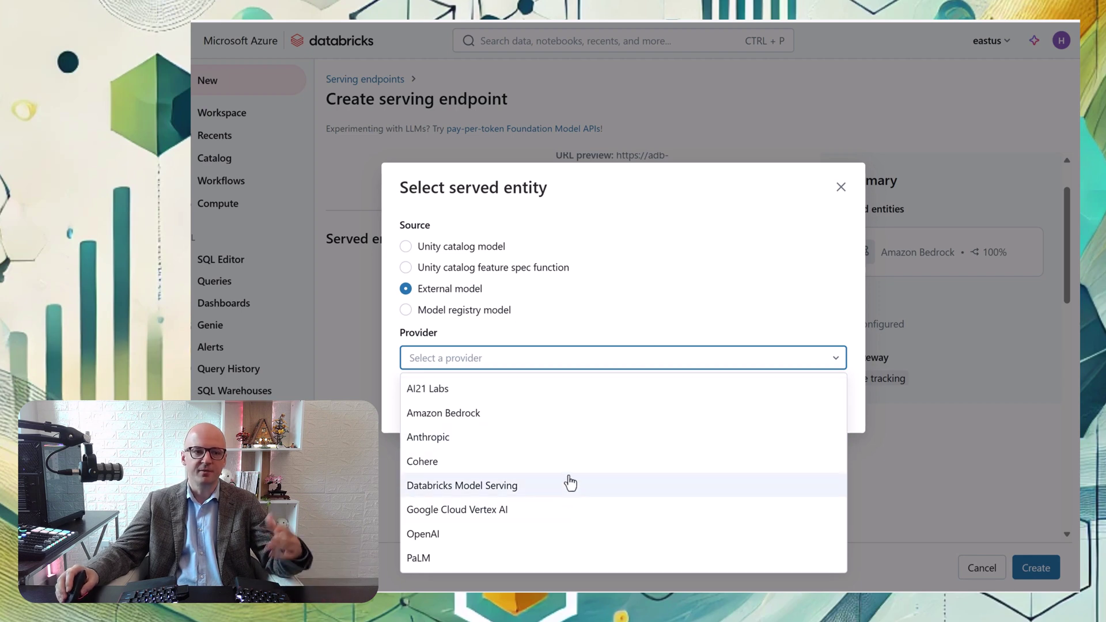
{"action": "left_click", "coordinate": [841, 186]}
- Enable AI Guardrails in the serving endpoint's AI Gateway settings and show the input guardrail options
{"action": "scroll", "coordinate": [582, 291], "scroll_direction": "down", "scroll_amount": 6}
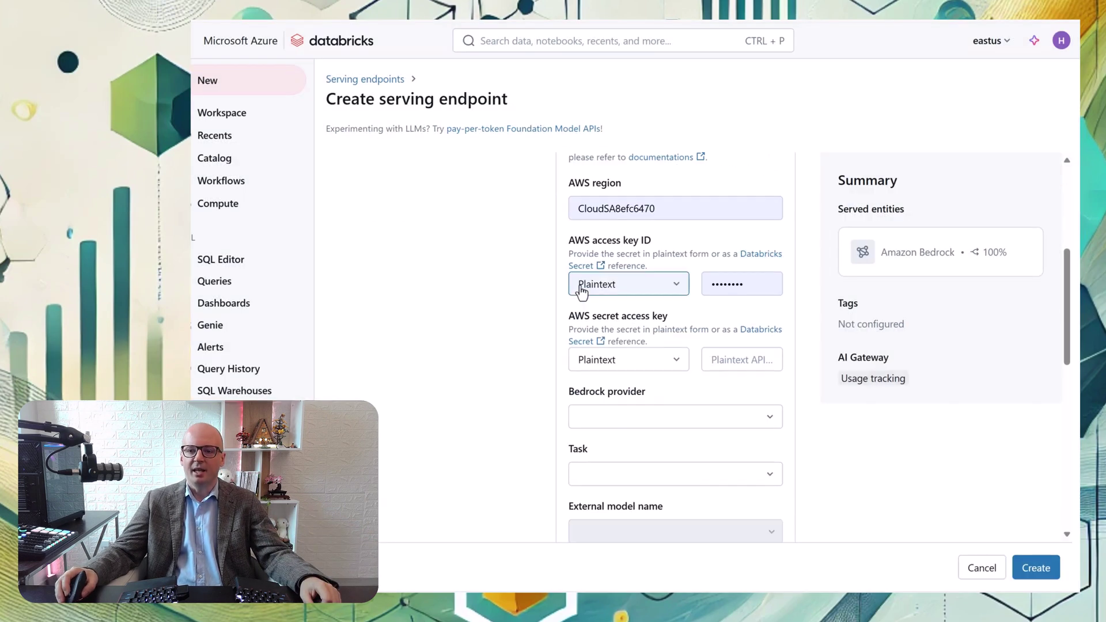
{"action": "scroll", "coordinate": [581, 292], "scroll_direction": "down", "scroll_amount": 5}
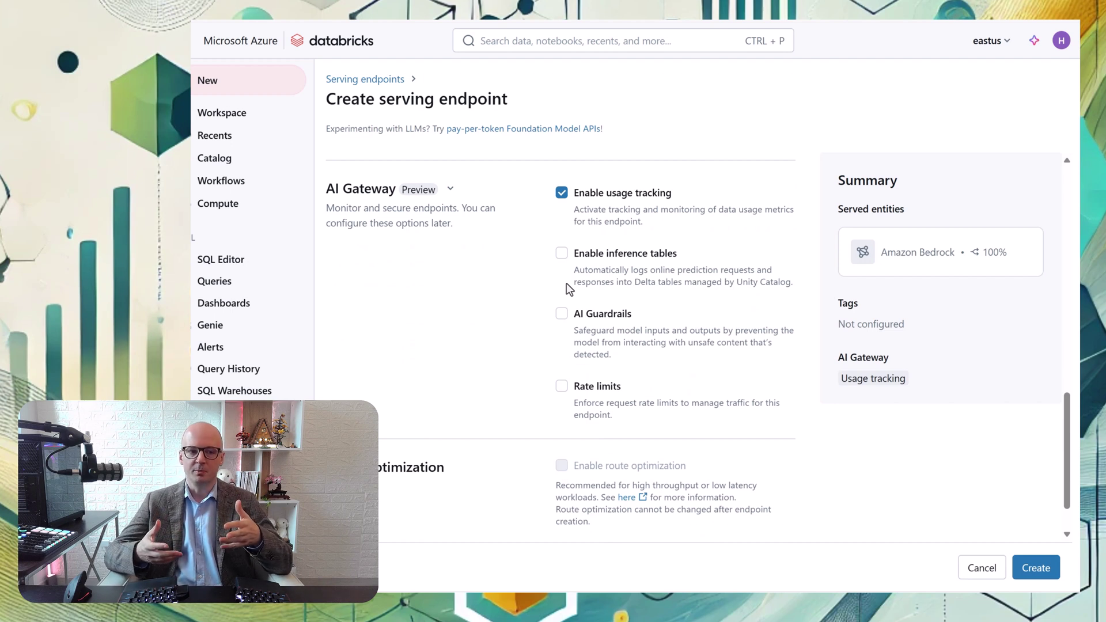
{"action": "left_click", "coordinate": [565, 323]}
{"action": "scroll", "coordinate": [691, 369], "scroll_direction": "down", "scroll_amount": 2}
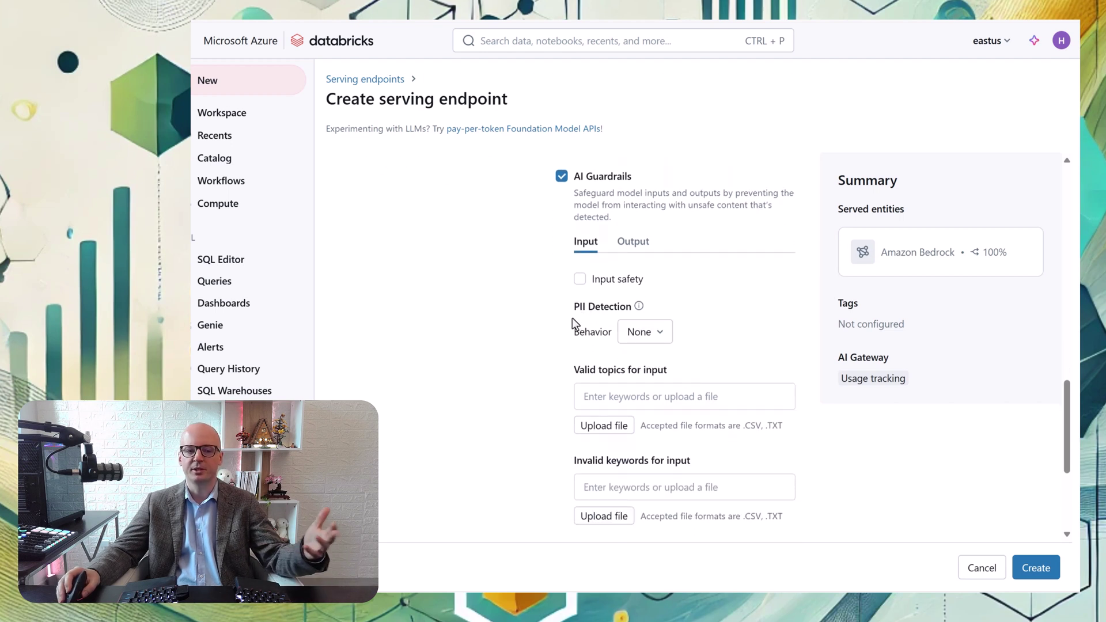
{"action": "left_click", "coordinate": [601, 397]}
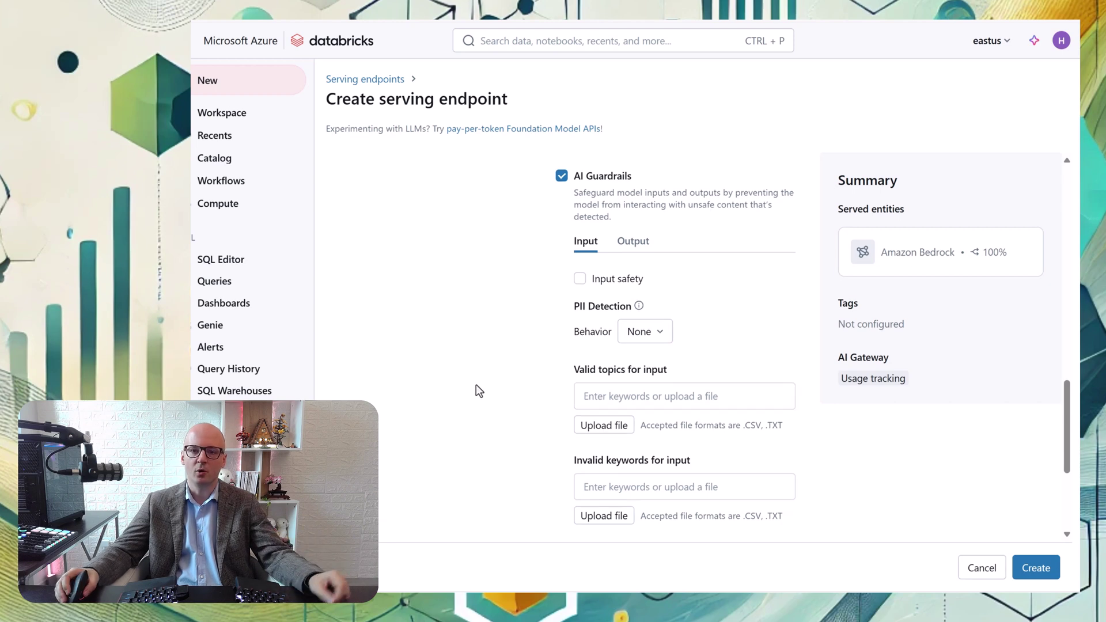
- Enable rate limits for the serving endpoint and set the per-user limit to 1 query per minute
{"action": "scroll", "coordinate": [477, 390], "scroll_direction": "down", "scroll_amount": 3}
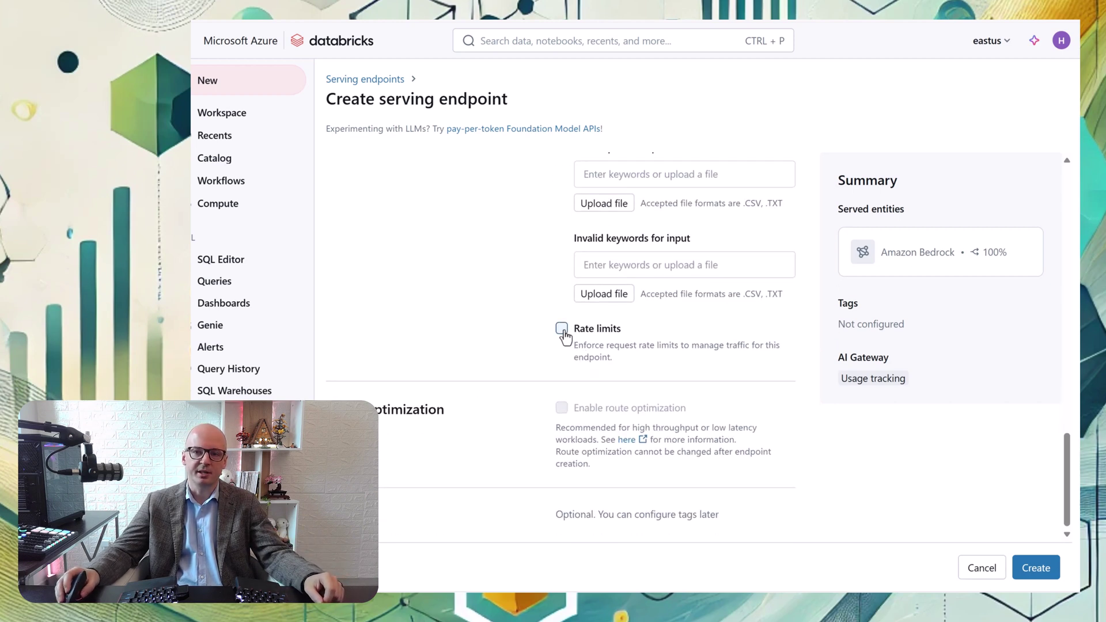
{"action": "left_click", "coordinate": [561, 331]}
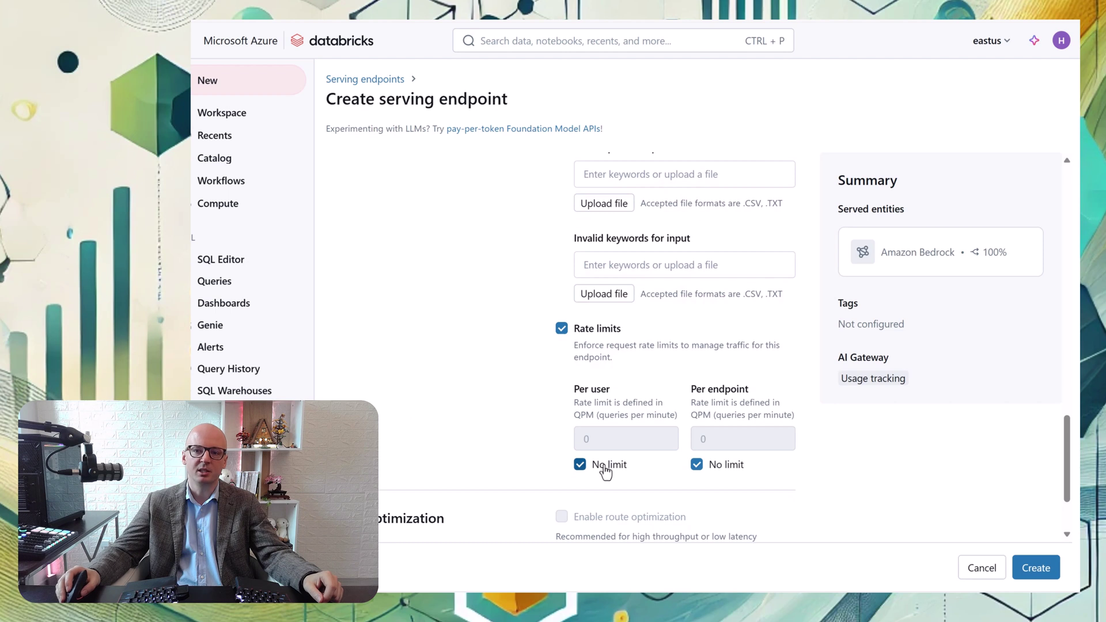
{"action": "left_click", "coordinate": [583, 466]}
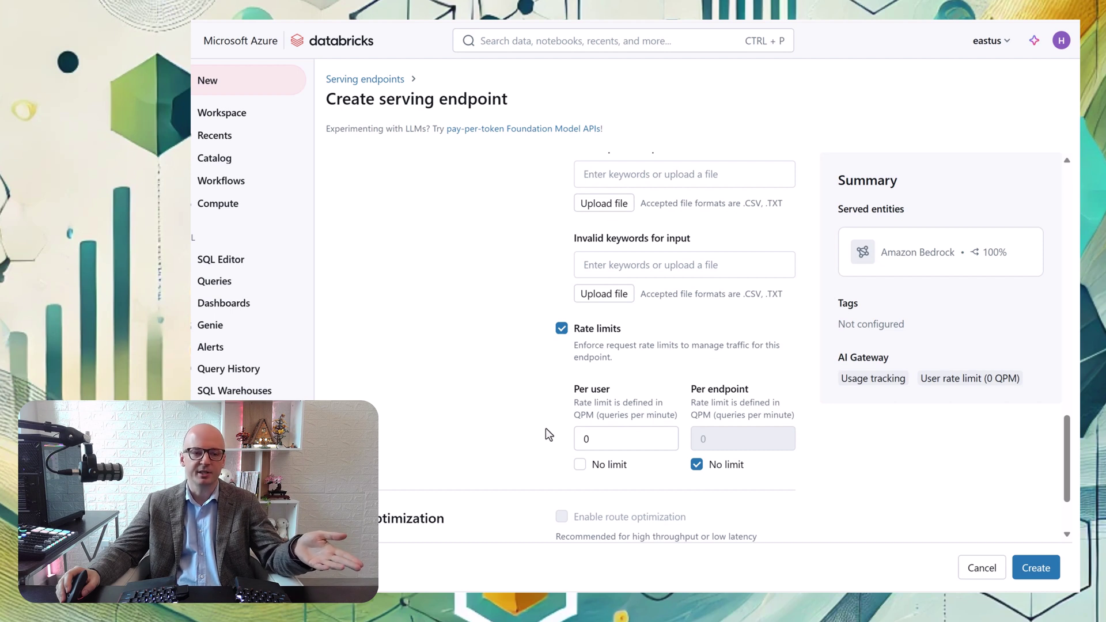
{"action": "double_click", "coordinate": [597, 434]}
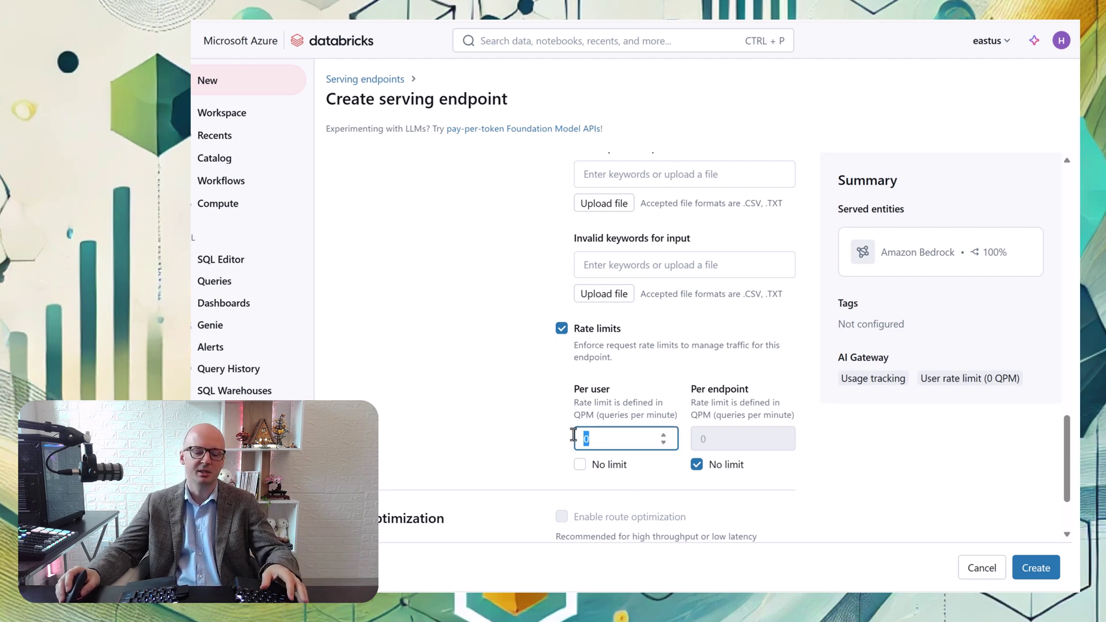
{"action": "type", "text": "1"}
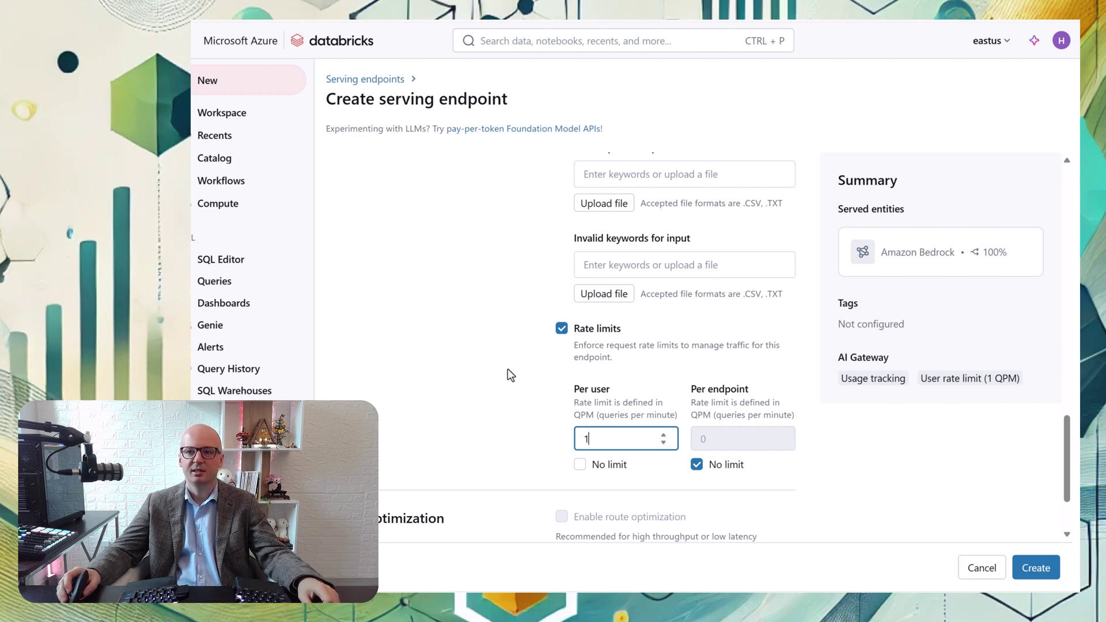
- Review the endpoint's AI Gateway options, then open the Playground and examine its list of foundation models
{"action": "scroll", "coordinate": [449, 382], "scroll_direction": "up", "scroll_amount": 2}
{"action": "scroll", "coordinate": [515, 377], "scroll_direction": "up", "scroll_amount": 6}
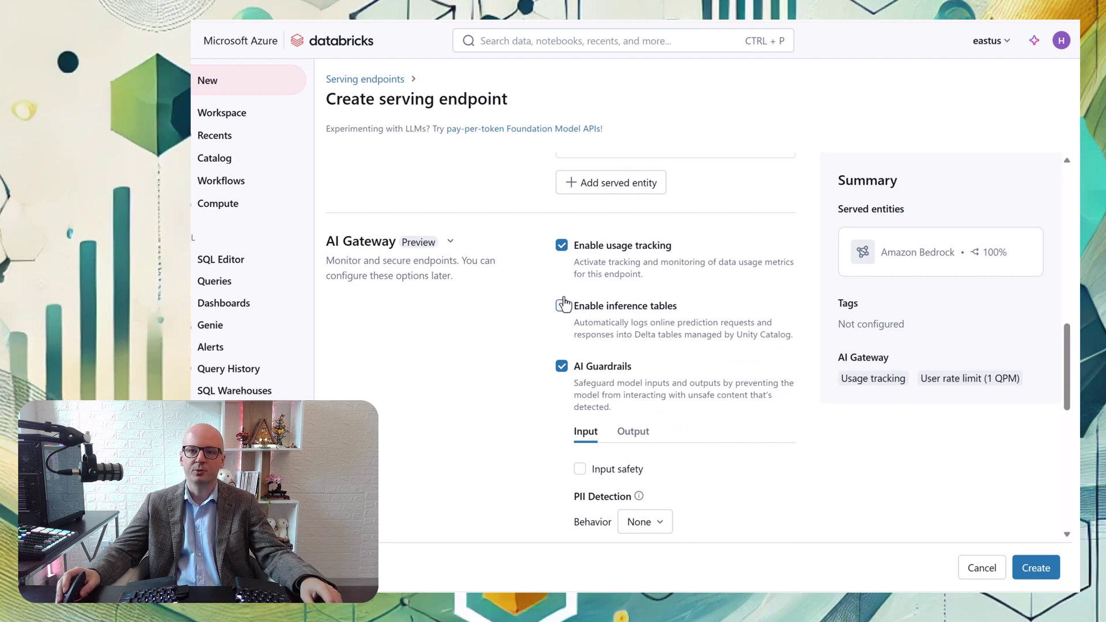
{"action": "scroll", "coordinate": [251, 230], "scroll_direction": "down", "scroll_amount": 3}
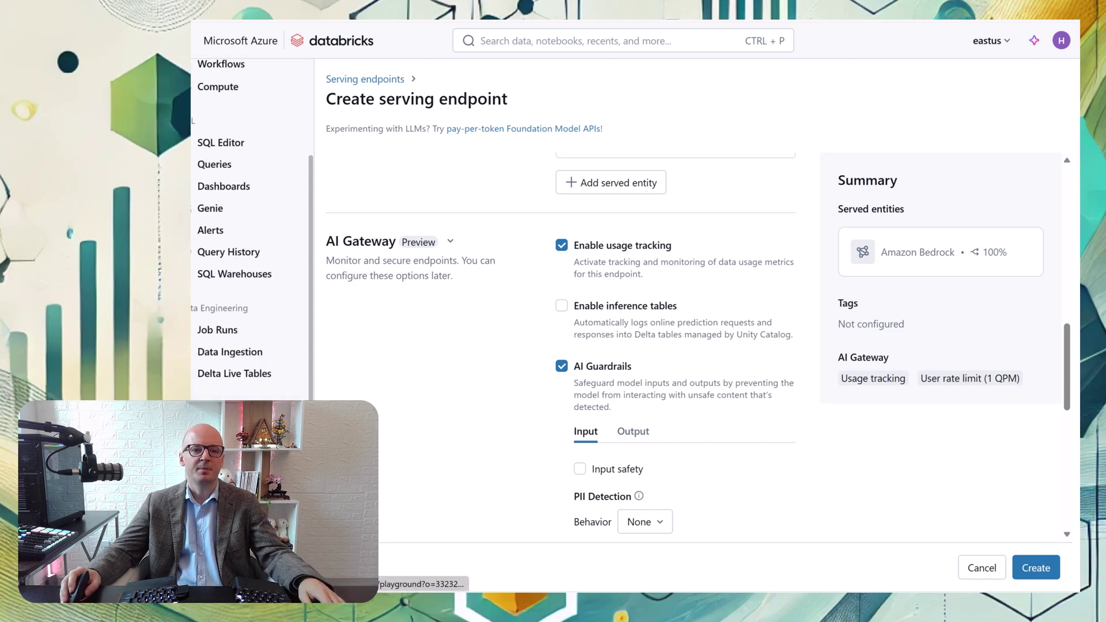
{"action": "left_click", "coordinate": [216, 432]}
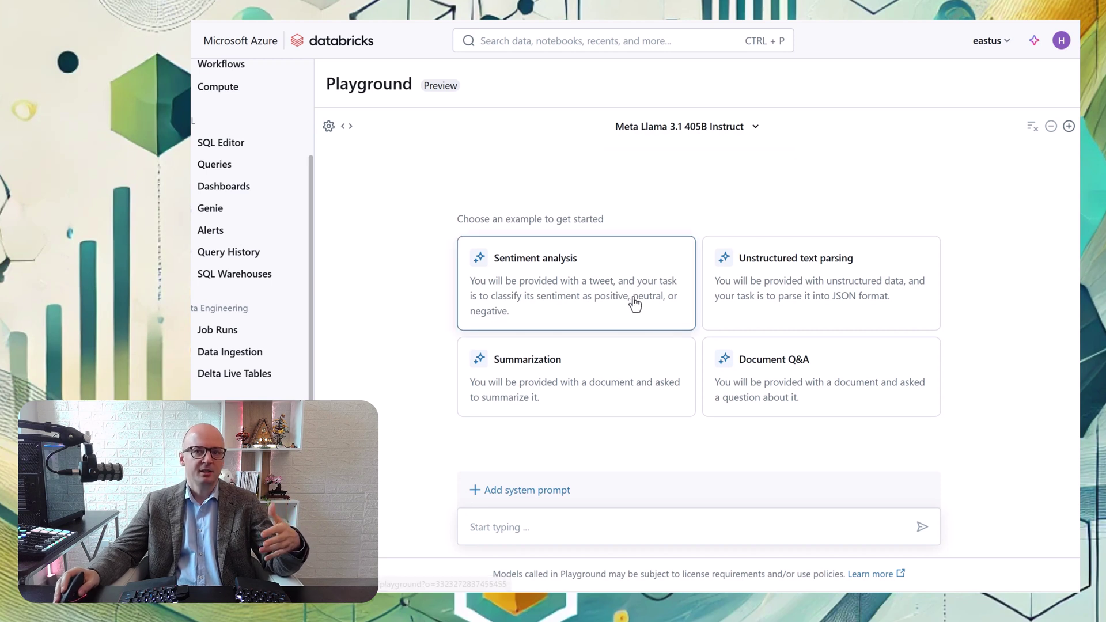
{"action": "left_click", "coordinate": [680, 134]}
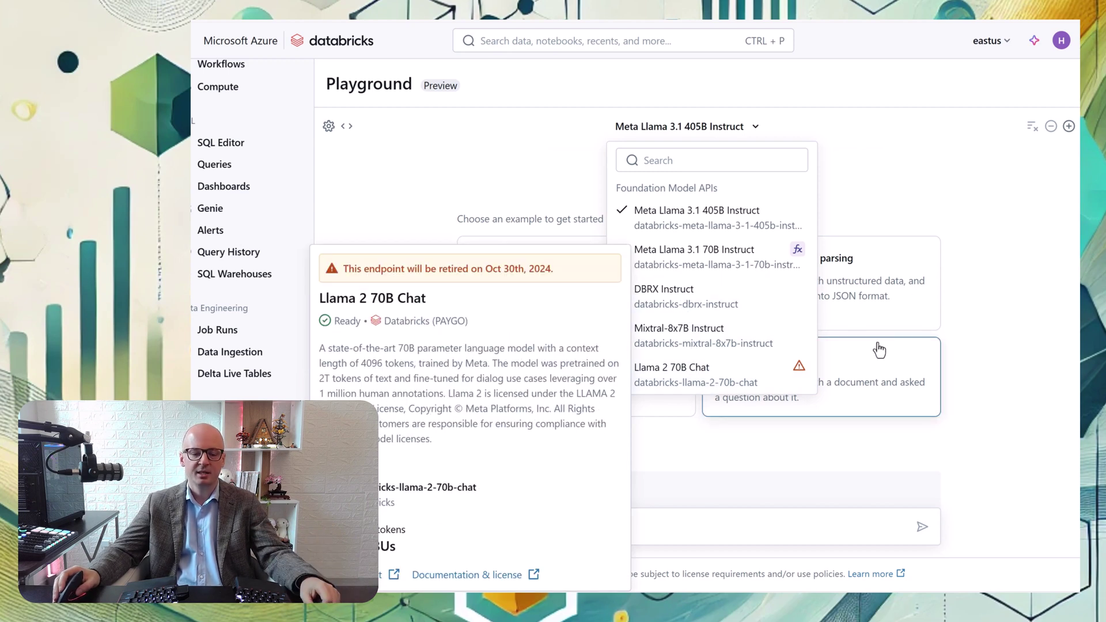
{"action": "left_click", "coordinate": [930, 199]}
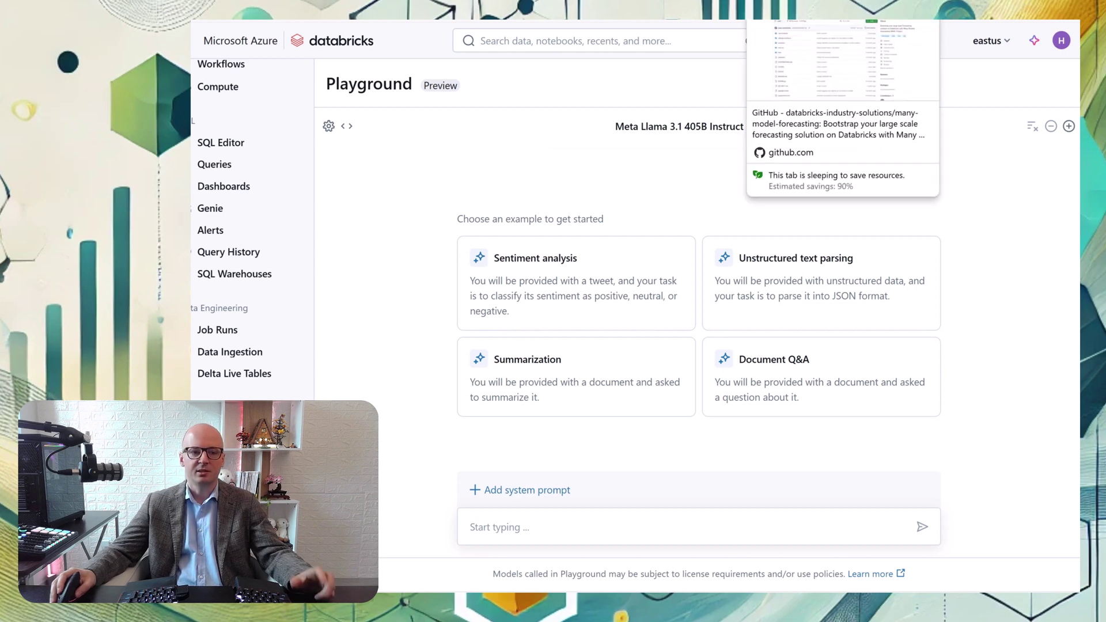
- Switch to the many-model-forecasting GitHub repository and examine the README's active_models list and run_forecast example
{"action": "left_click", "coordinate": [772, 17]}
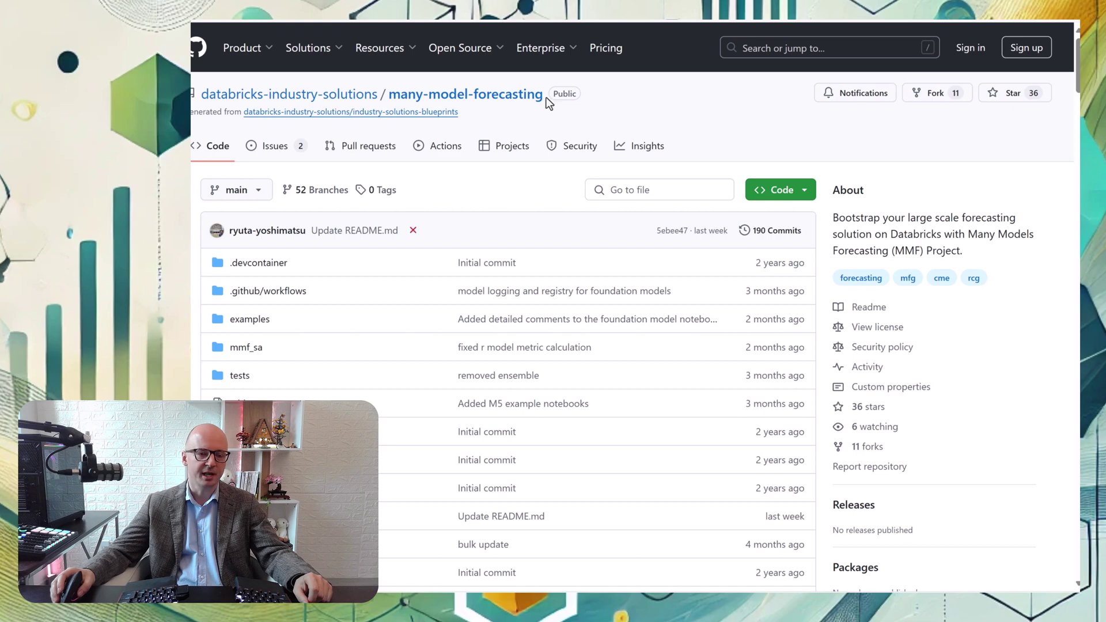
{"action": "scroll", "coordinate": [562, 255], "scroll_direction": "down", "scroll_amount": 6}
{"action": "scroll", "coordinate": [562, 247], "scroll_direction": "down", "scroll_amount": 10}
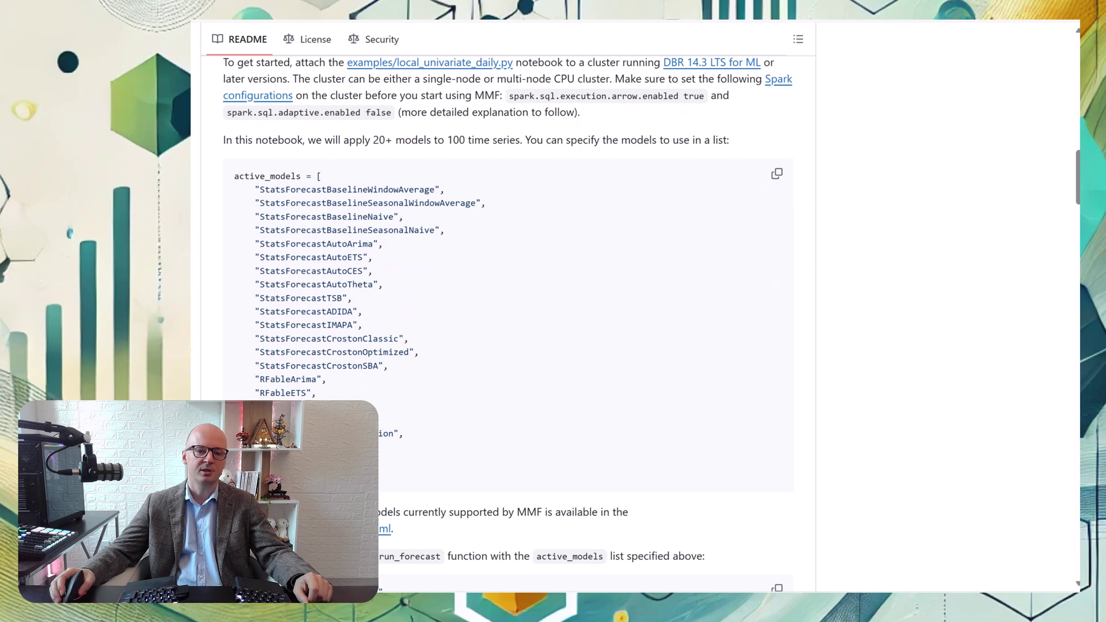
{"action": "scroll", "coordinate": [290, 284], "scroll_direction": "down", "scroll_amount": 2}
{"action": "scroll", "coordinate": [508, 324], "scroll_direction": "up", "scroll_amount": 3}
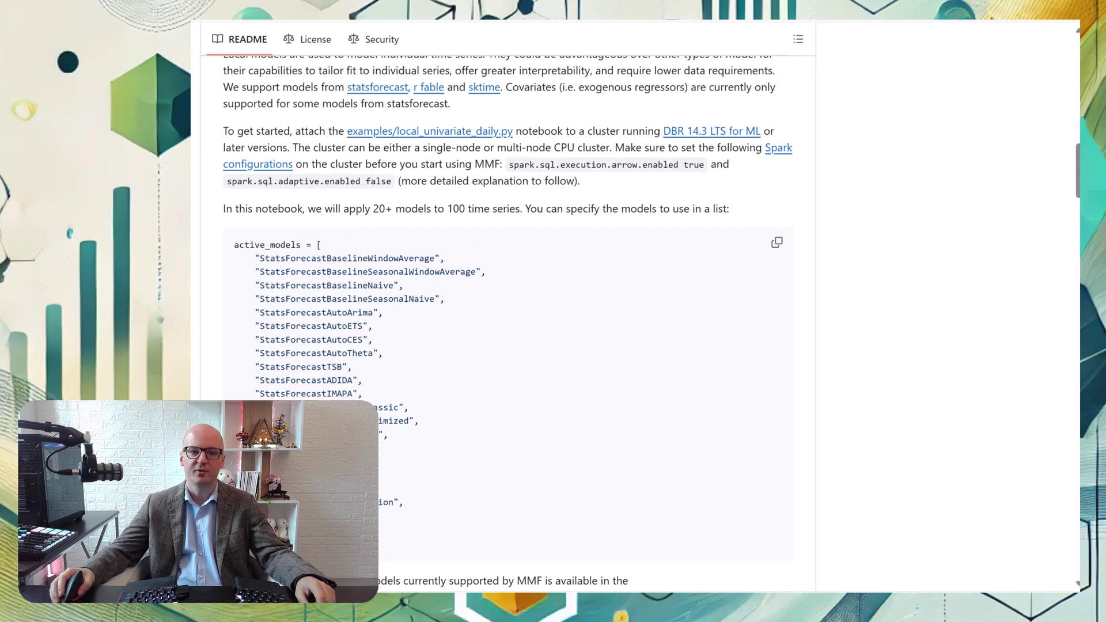
{"action": "scroll", "coordinate": [508, 323], "scroll_direction": "down", "scroll_amount": 10}
{"action": "scroll", "coordinate": [204, 90], "scroll_direction": "down", "scroll_amount": 1}
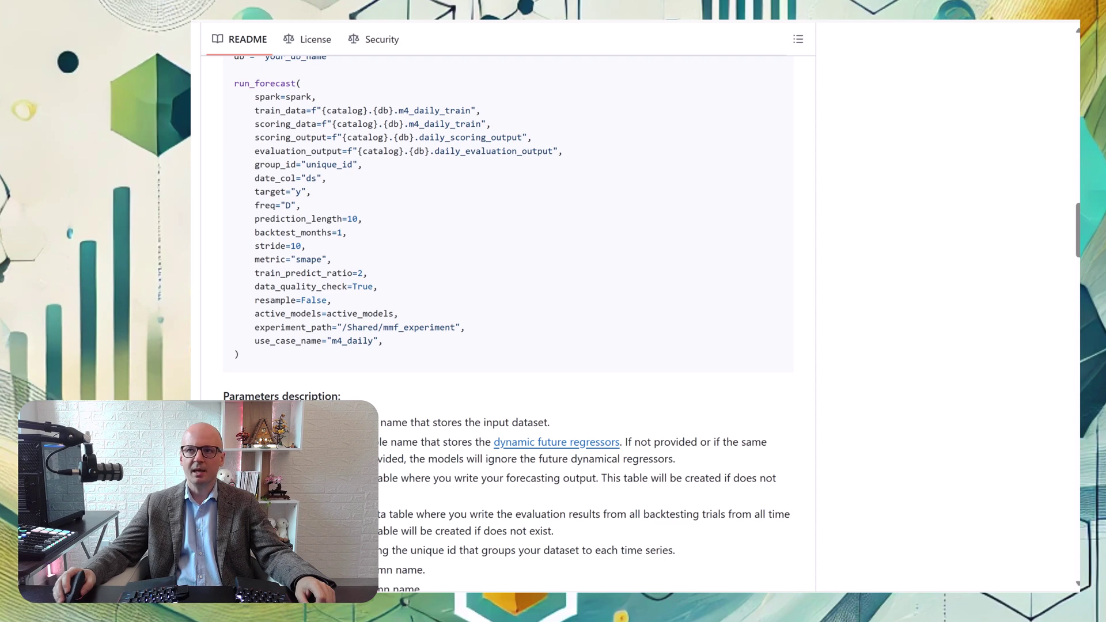
- Switch to the Databricks Assistant documentation and highlight /prettify in the slash commands table
{"action": "left_click", "coordinate": [864, 18]}
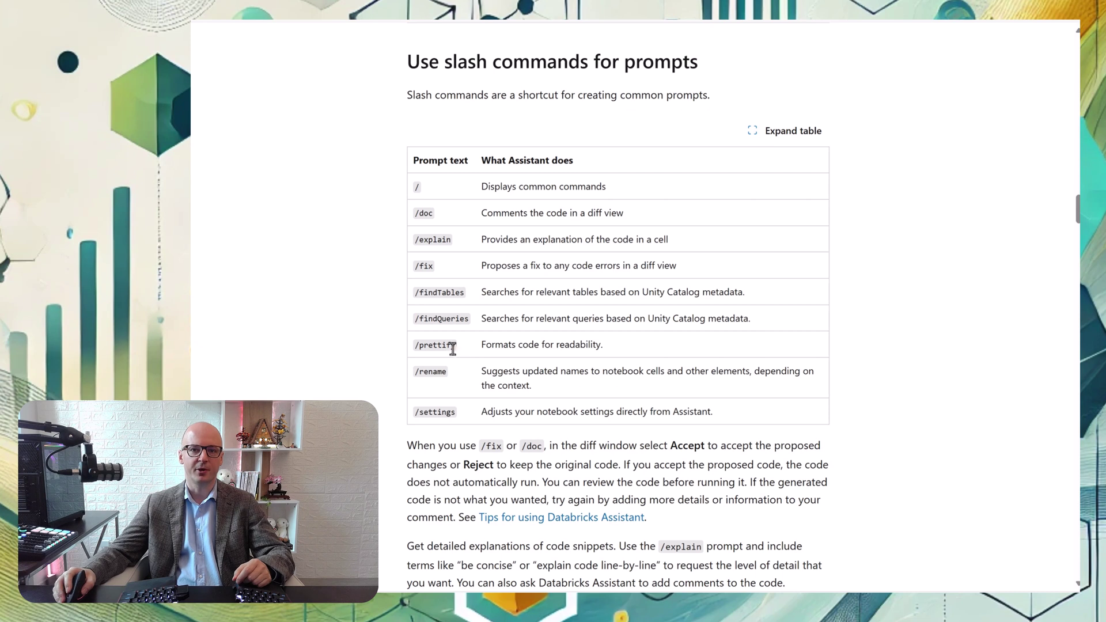
{"action": "left_click_drag", "start_coordinate": [455, 345], "coordinate": [412, 346]}
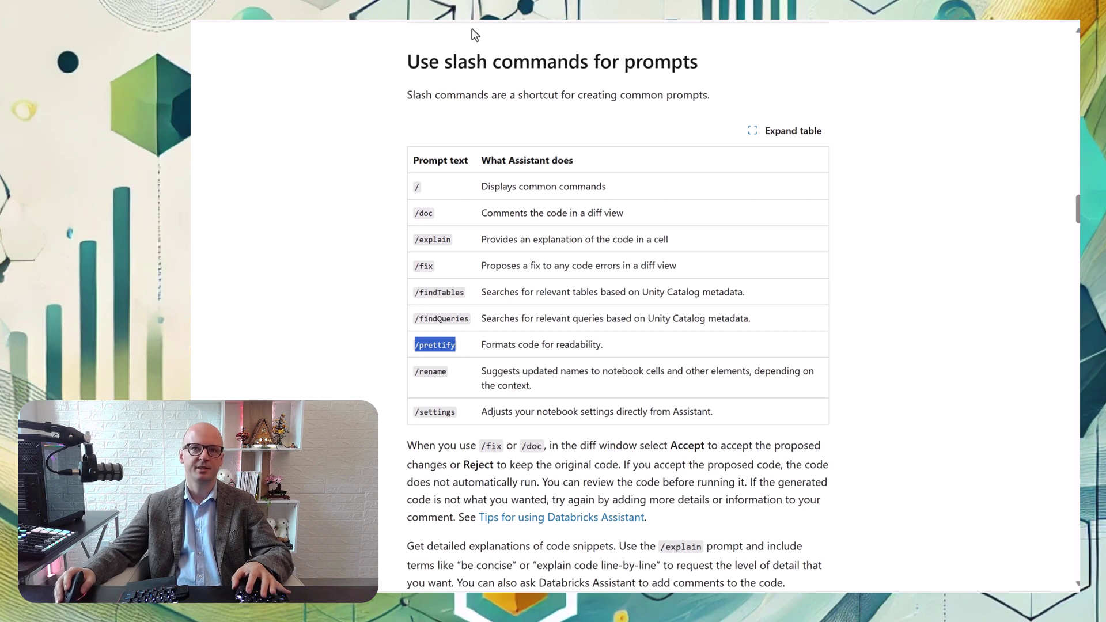
- In the dlt clusterBy notebook, run the Assistant's /prettify command on the code cell and accept the proposed formatting
{"action": "key", "text": "ctrl+Tab"}
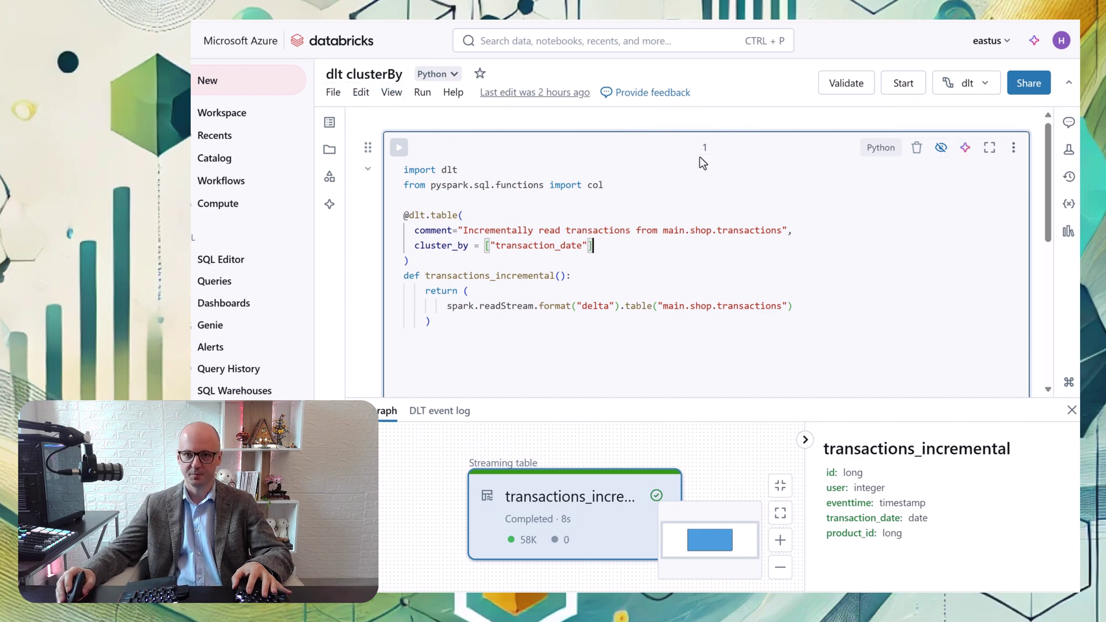
{"action": "left_click", "coordinate": [965, 148]}
{"action": "type", "text": "/prettify"}
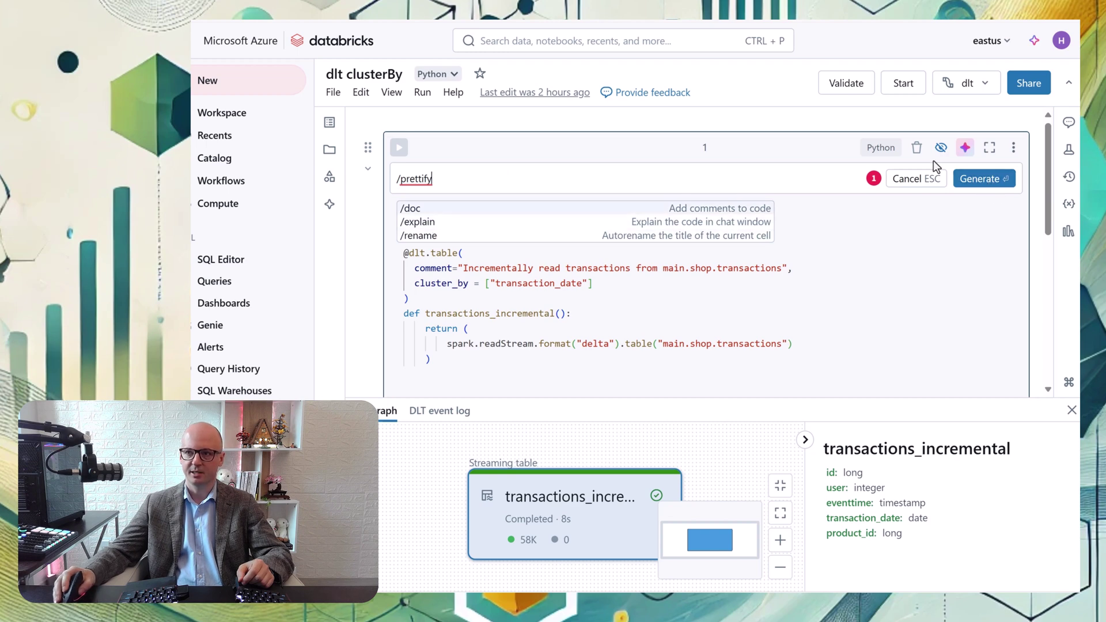
{"action": "left_click", "coordinate": [973, 181]}
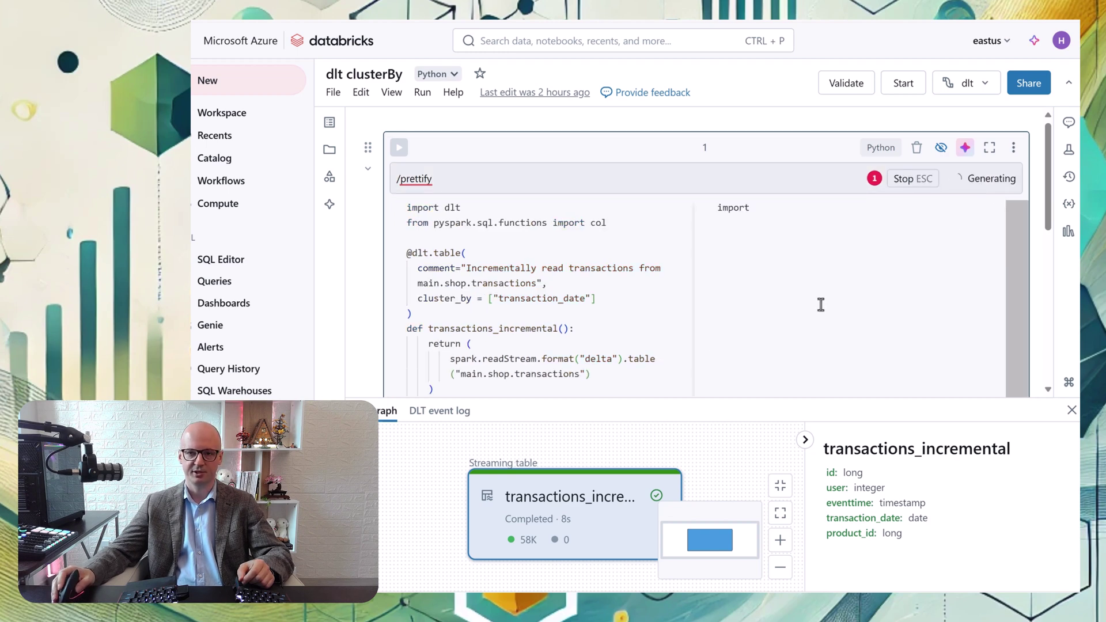
{"action": "scroll", "coordinate": [784, 325], "scroll_direction": "down", "scroll_amount": 3}
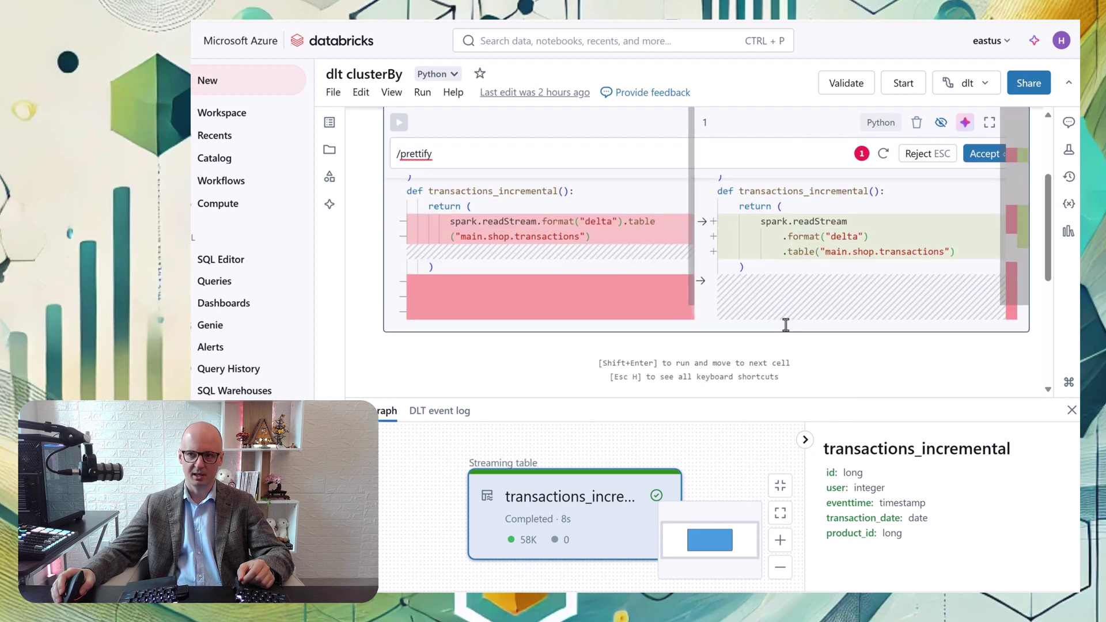
{"action": "scroll", "coordinate": [786, 328], "scroll_direction": "up", "scroll_amount": 2}
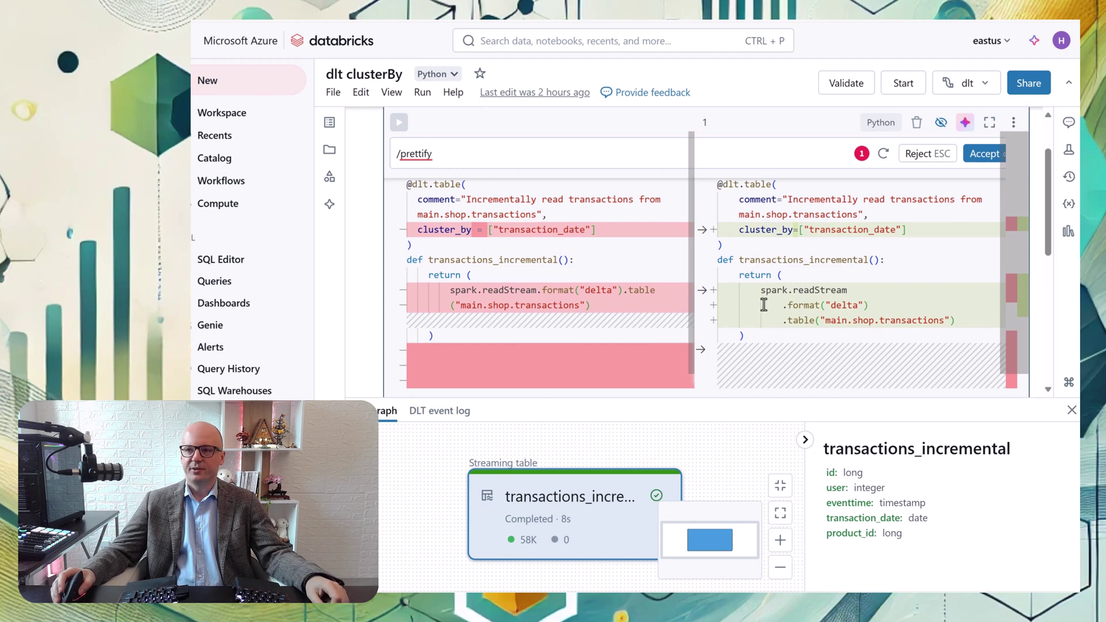
{"action": "left_click", "coordinate": [982, 153]}
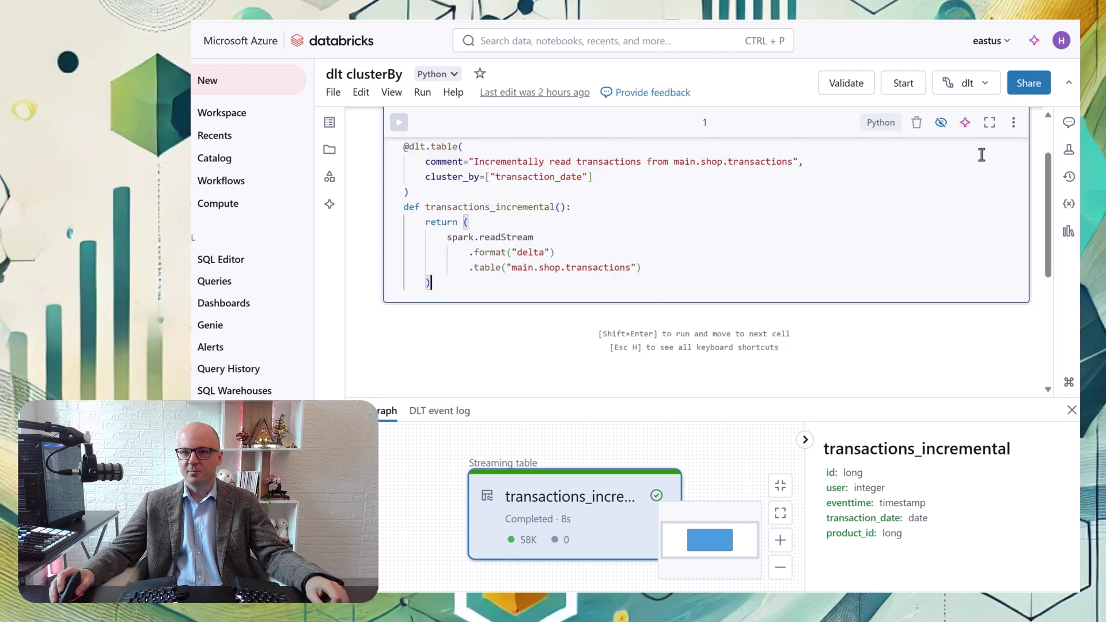
{"action": "scroll", "coordinate": [752, 269], "scroll_direction": "up", "scroll_amount": 2}
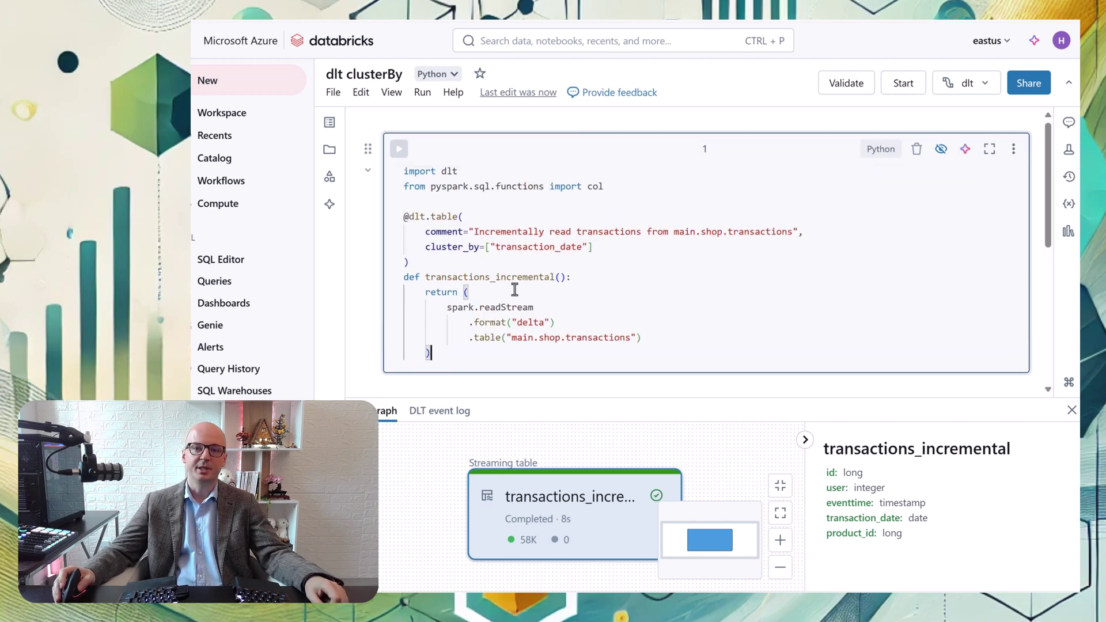